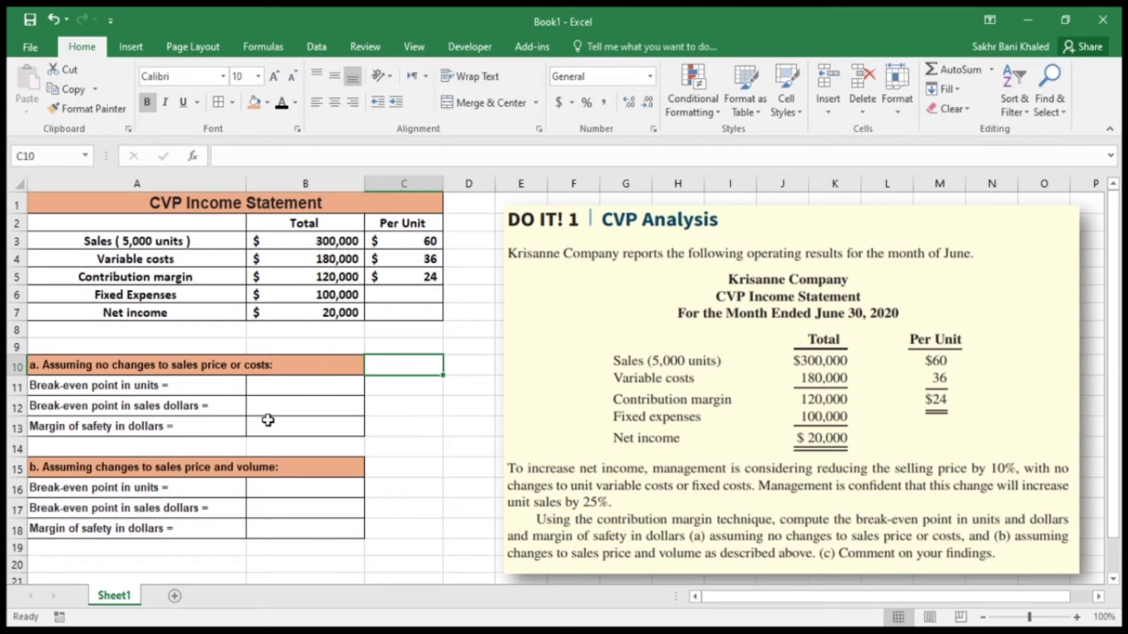
# Compute the section a break-even point in units in B11 with the formula =B6/C5
pyautogui.click(294, 385)
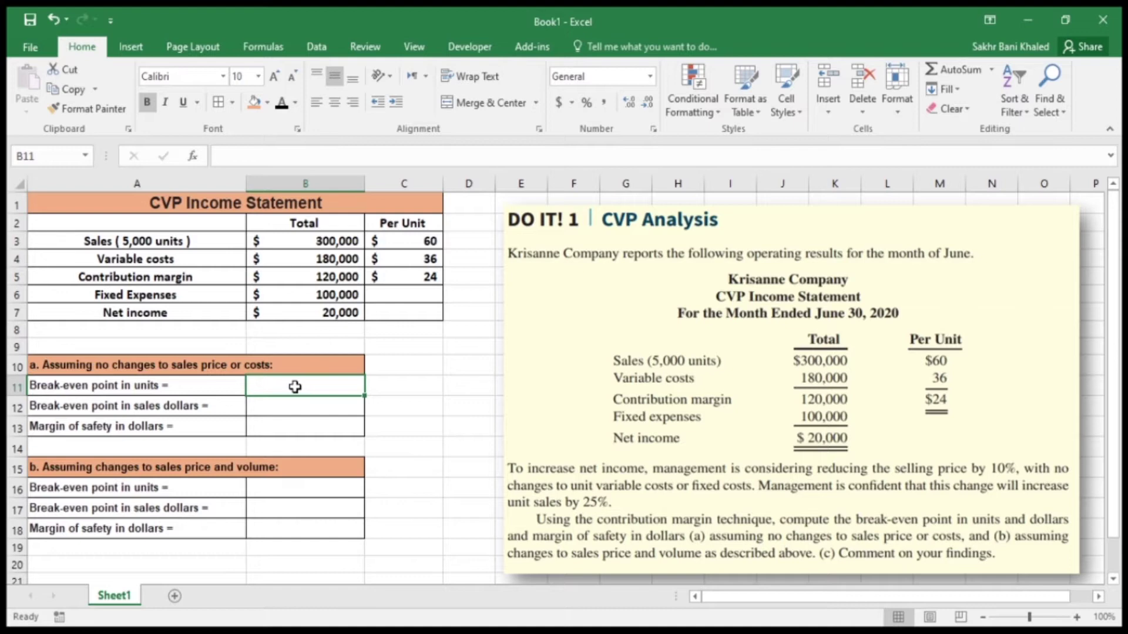
pyautogui.write('=')
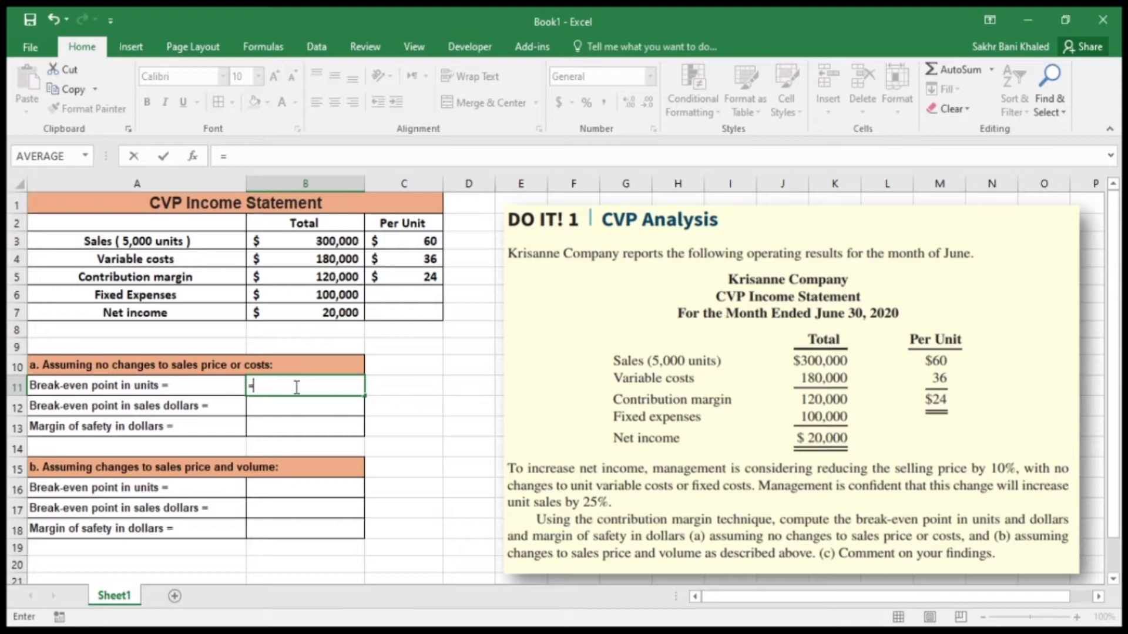
pyautogui.click(311, 293)
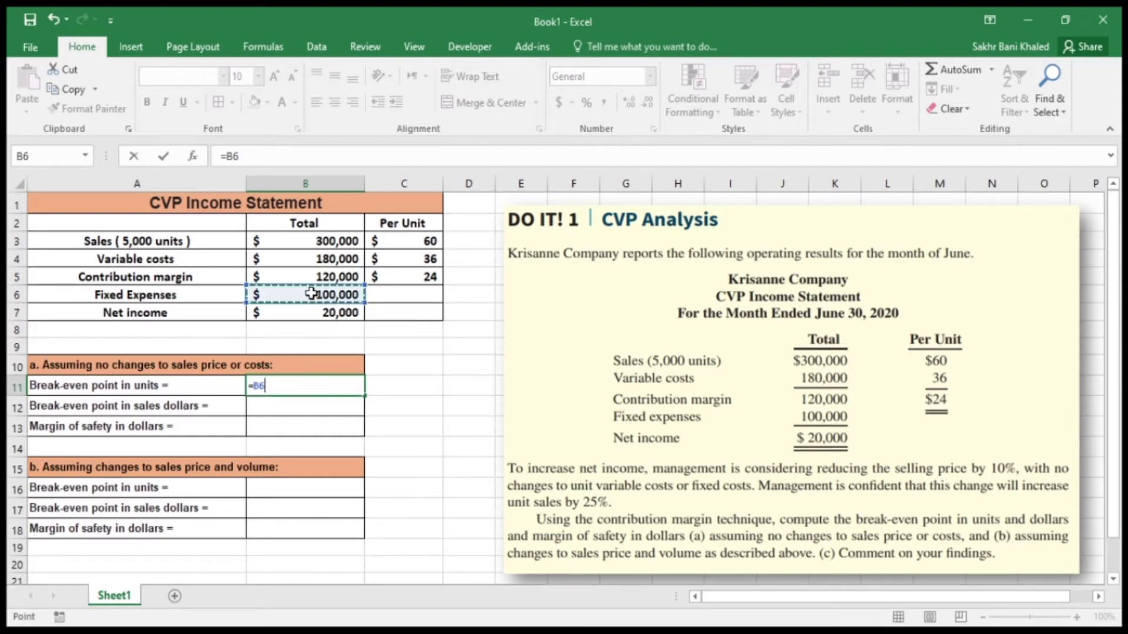
pyautogui.write('/')
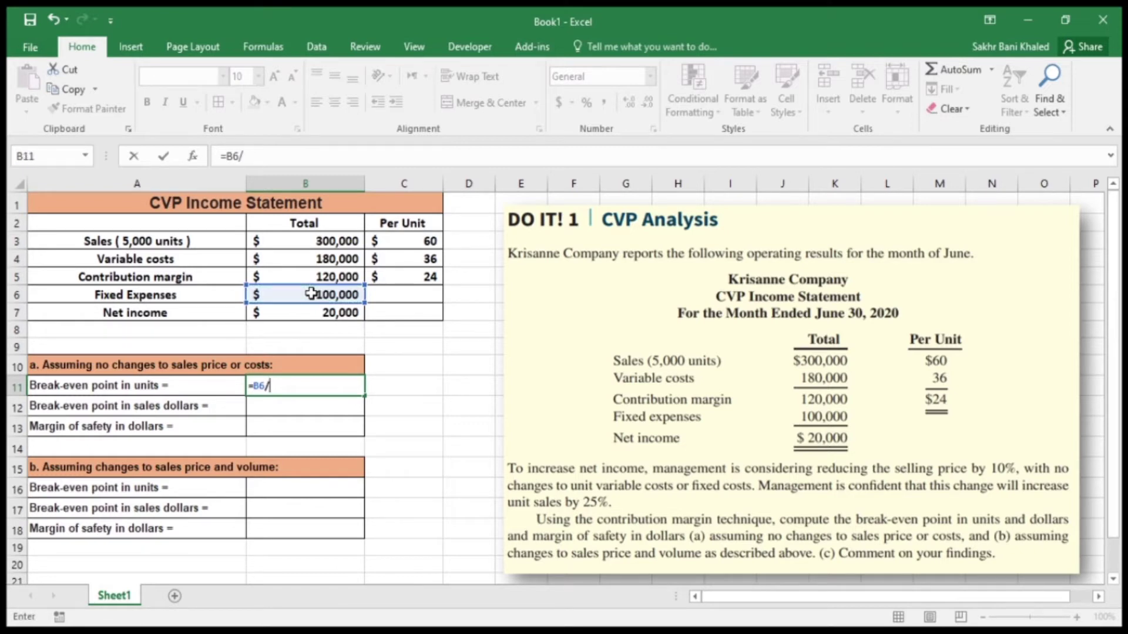
pyautogui.click(430, 277)
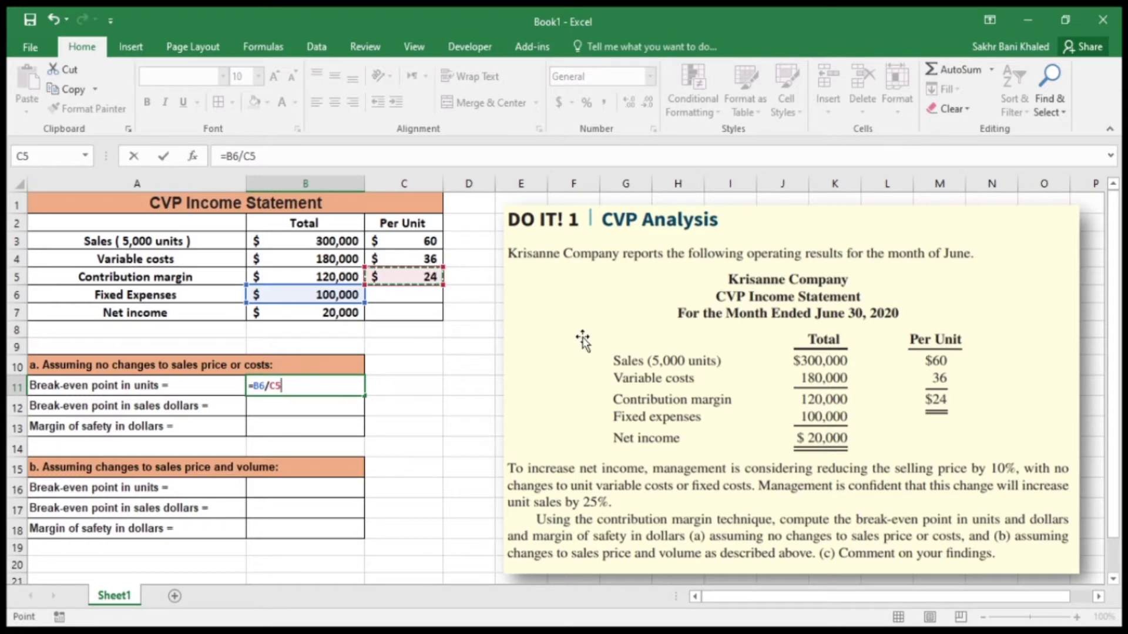
pyautogui.press('Return')
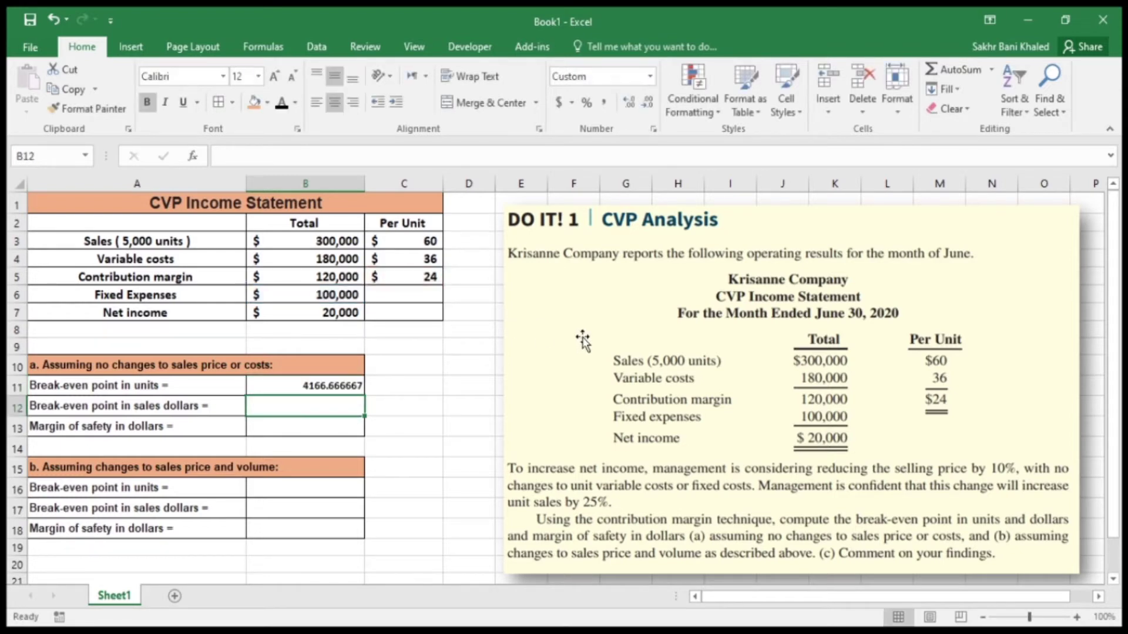
# Reduce the section a break-even units result in B11 to one decimal place
pyautogui.click(295, 380)
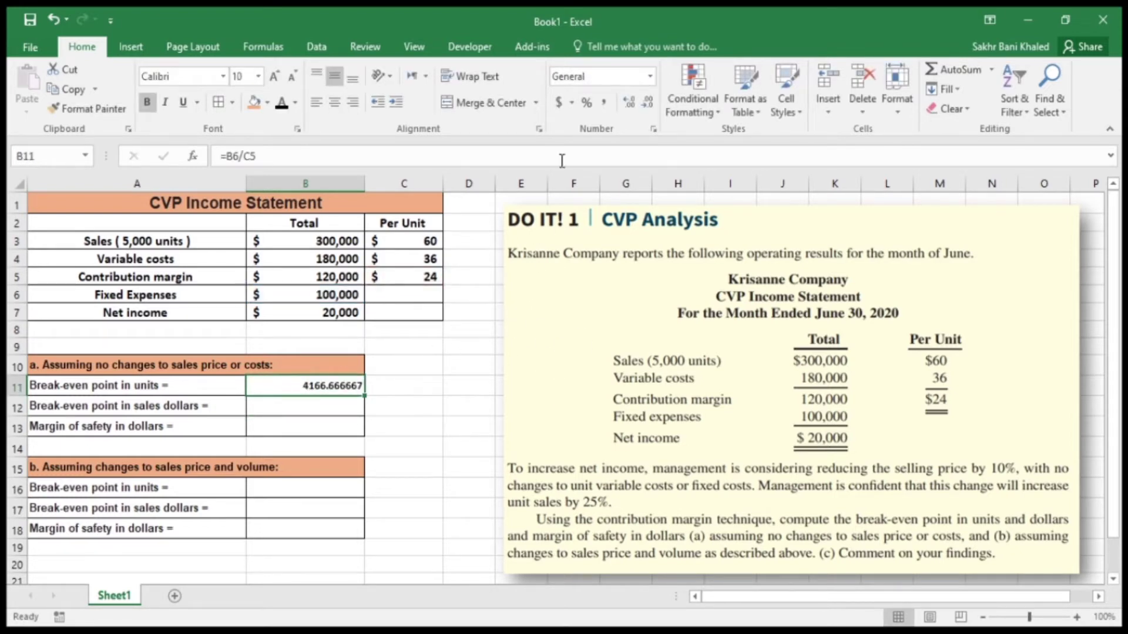
pyautogui.click(647, 105)
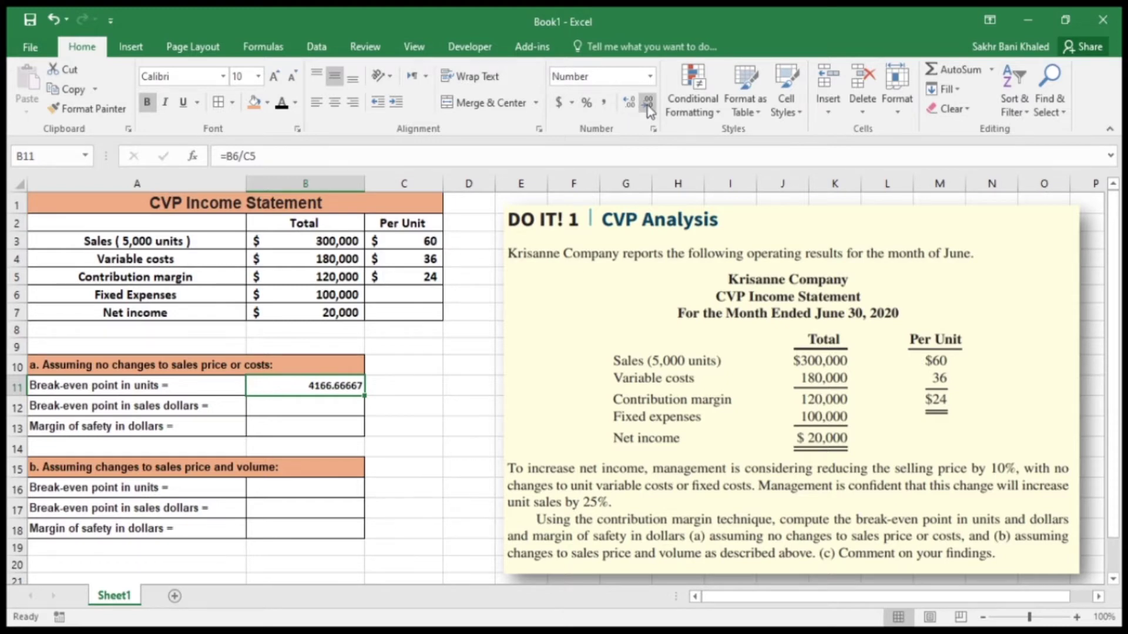
pyautogui.click(646, 107)
pyautogui.click(646, 108)
pyautogui.click(644, 108)
pyautogui.click(644, 109)
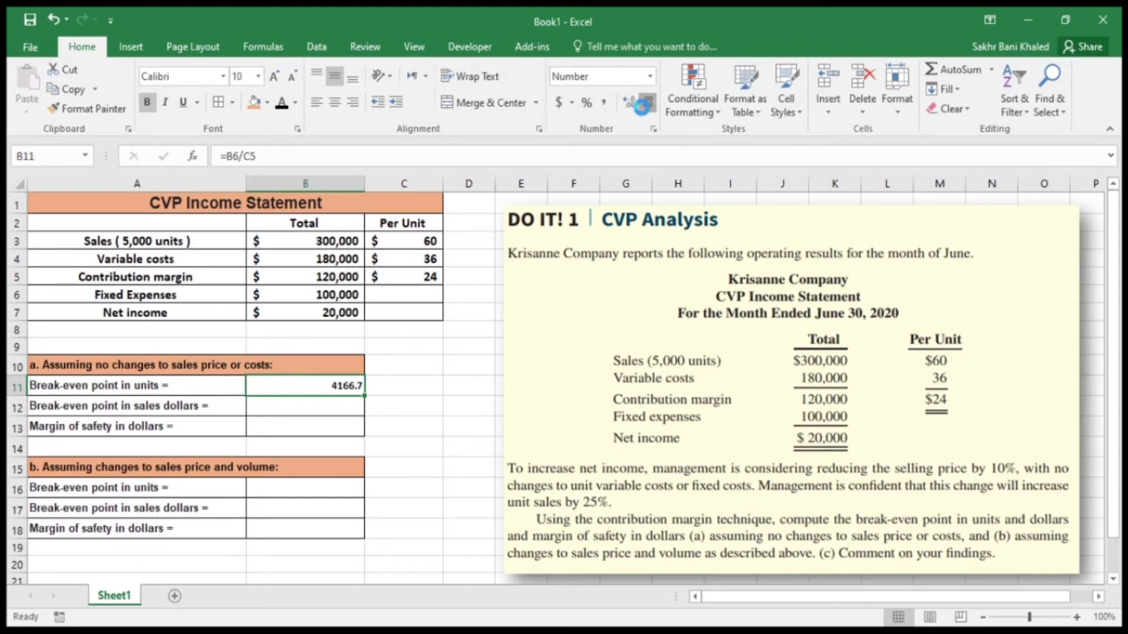
pyautogui.click(643, 108)
pyautogui.click(628, 104)
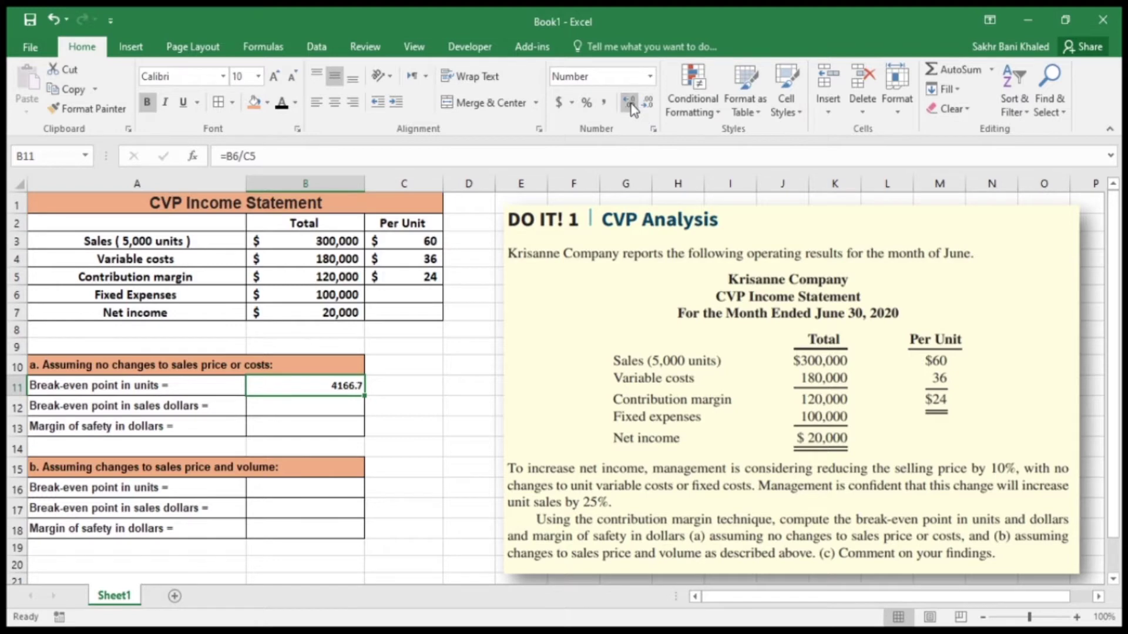
# Format B11 with font size 11, centred alignment and no decimal places
pyautogui.hotkey('alt', 'Tab')
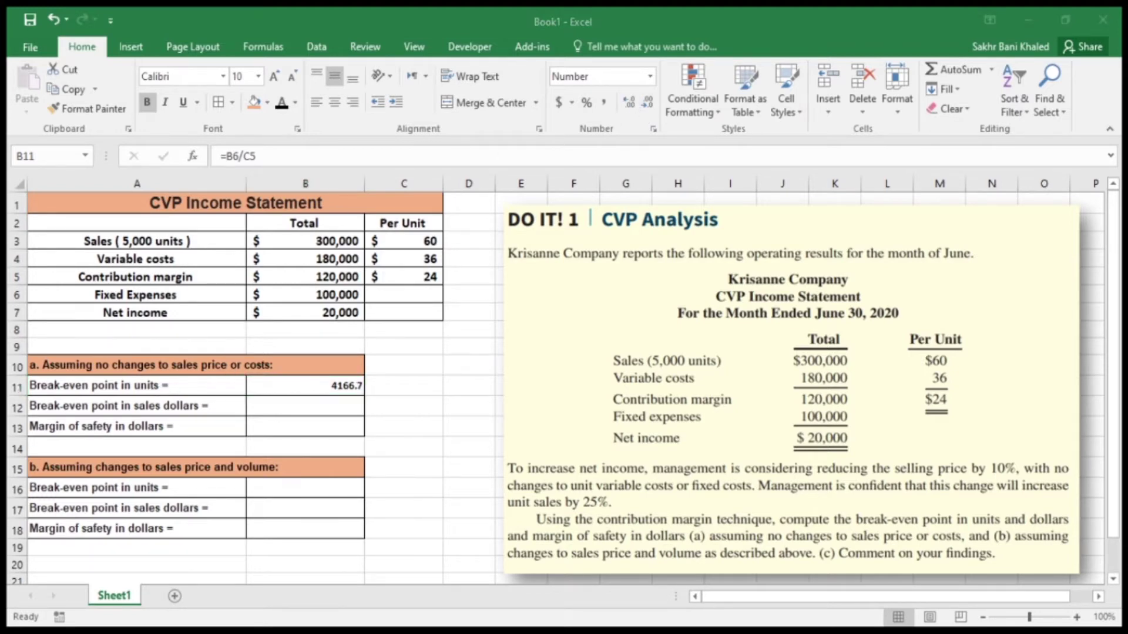
pyautogui.hotkey('alt', 'Tab')
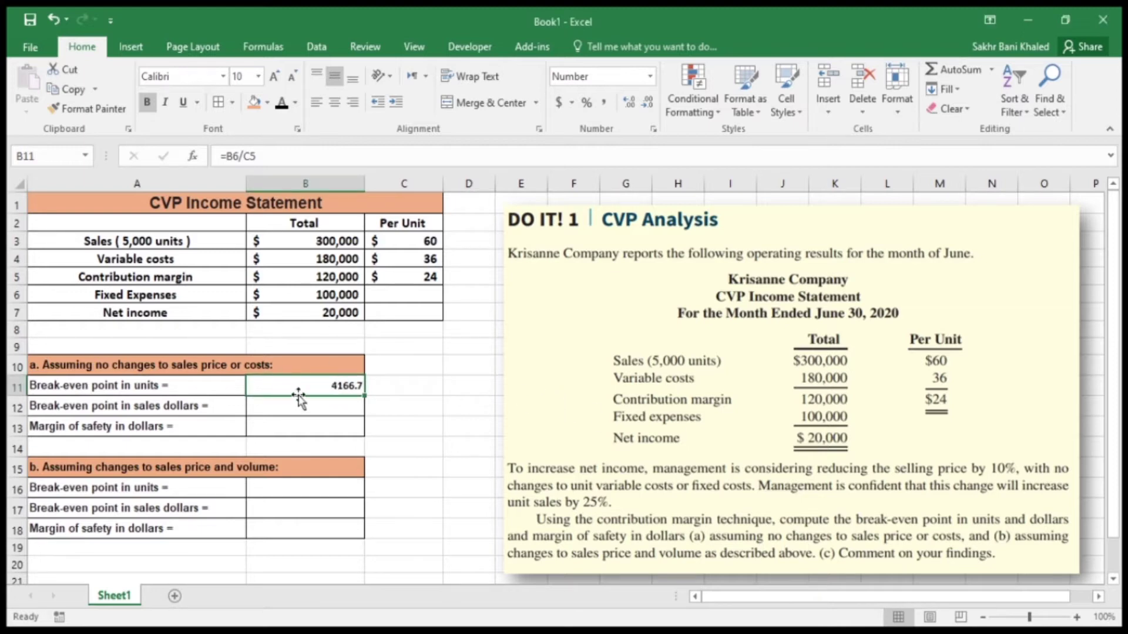
pyautogui.click(274, 76)
pyautogui.click(336, 104)
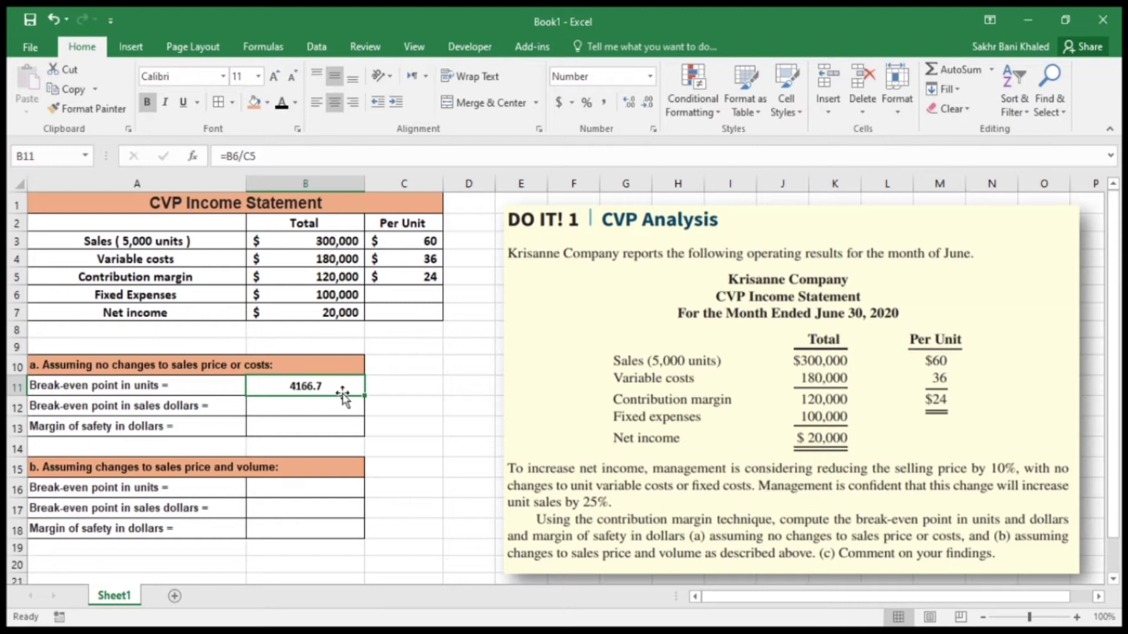
pyautogui.click(649, 105)
# Compute the section a break-even point in sales dollars in B12 with the formula =B6/(C5/C3)
pyautogui.click(306, 401)
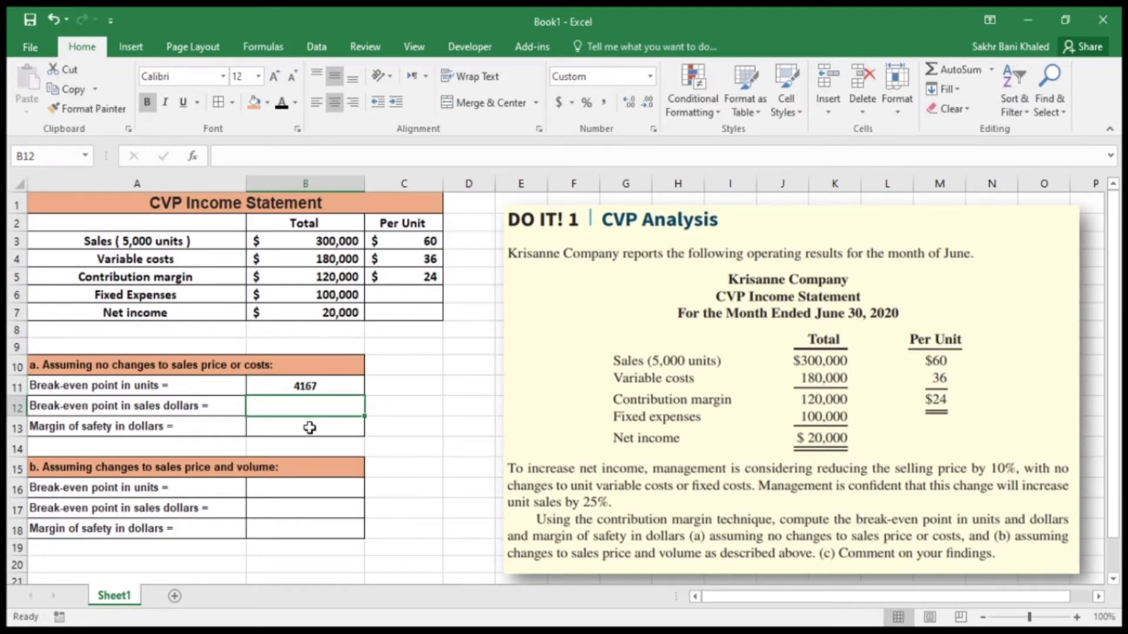
pyautogui.write('=')
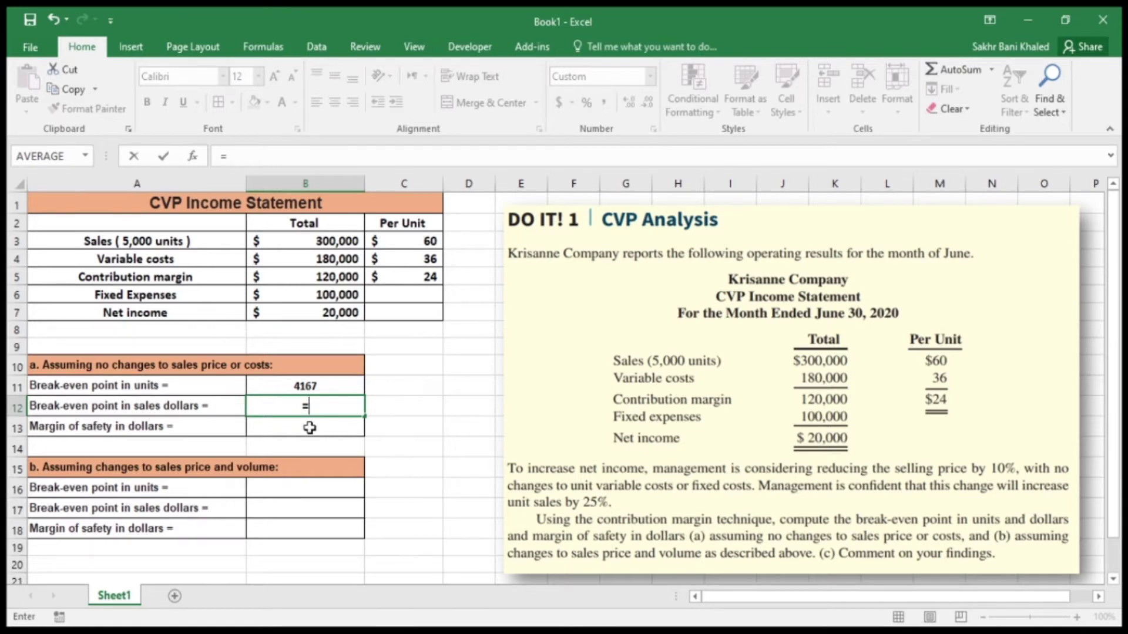
pyautogui.click(323, 296)
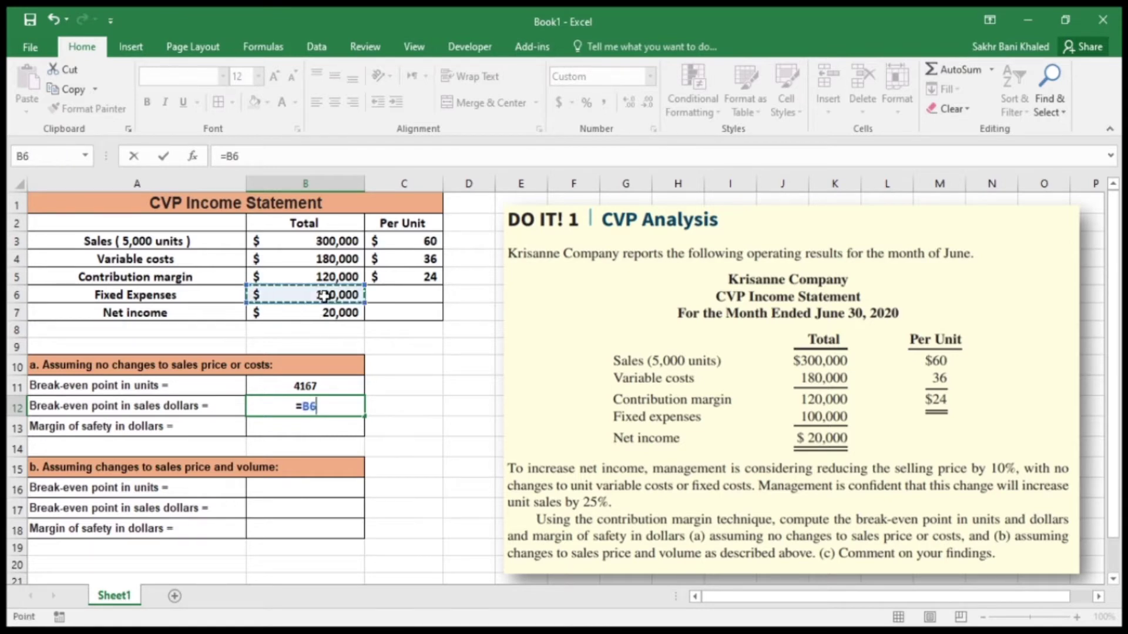
pyautogui.write('/(')
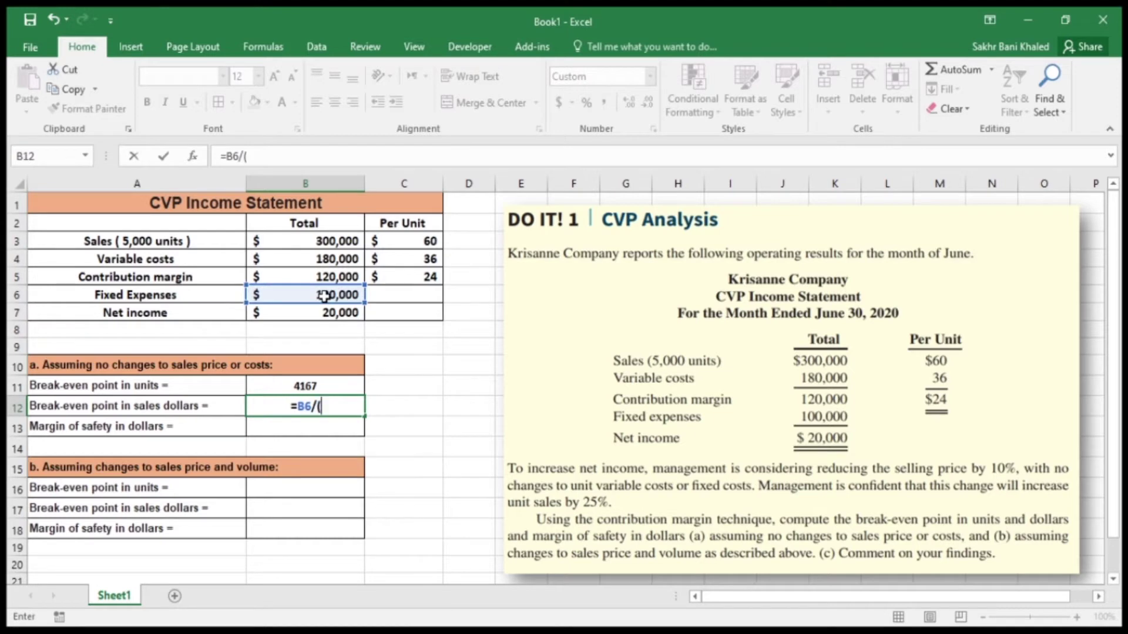
pyautogui.click(418, 278)
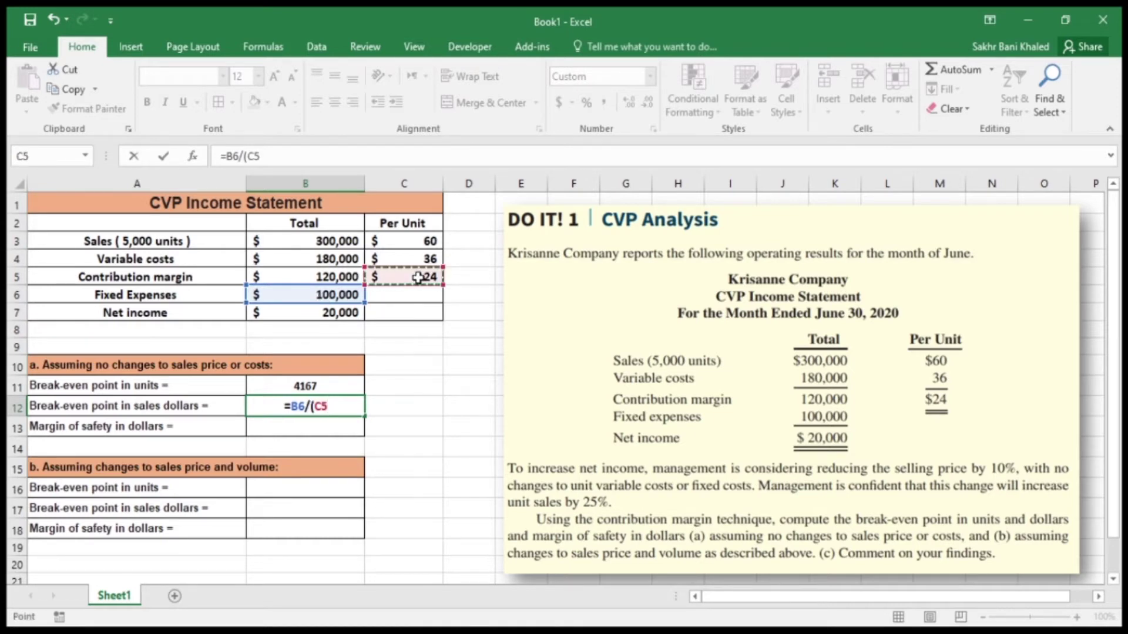
pyautogui.write('/')
pyautogui.click(417, 243)
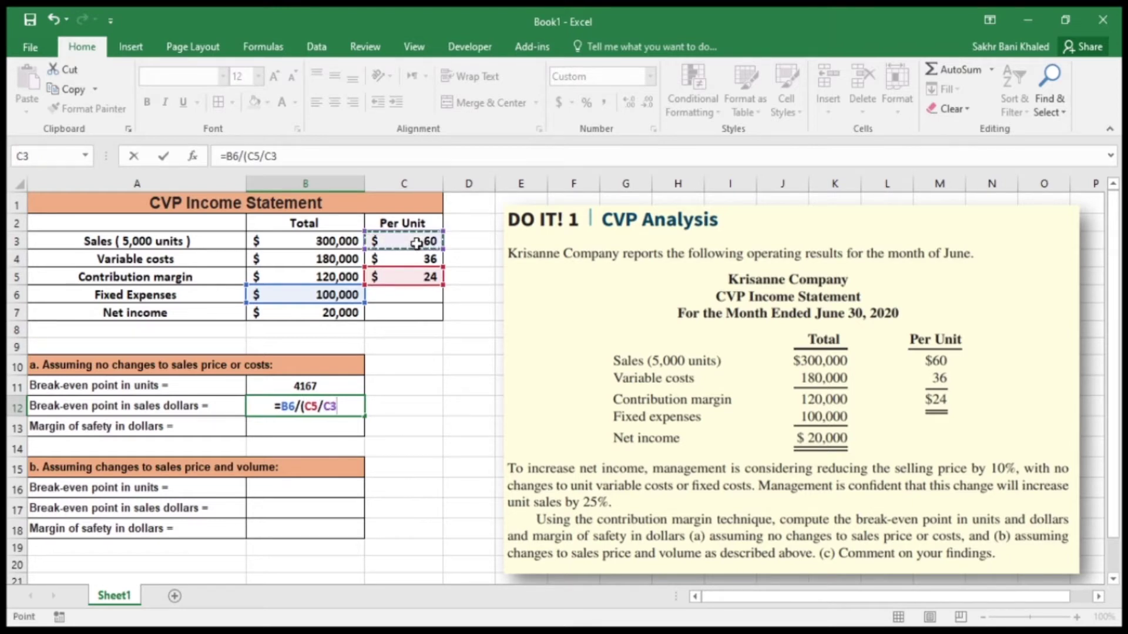
pyautogui.write(')')
pyautogui.press('Return')
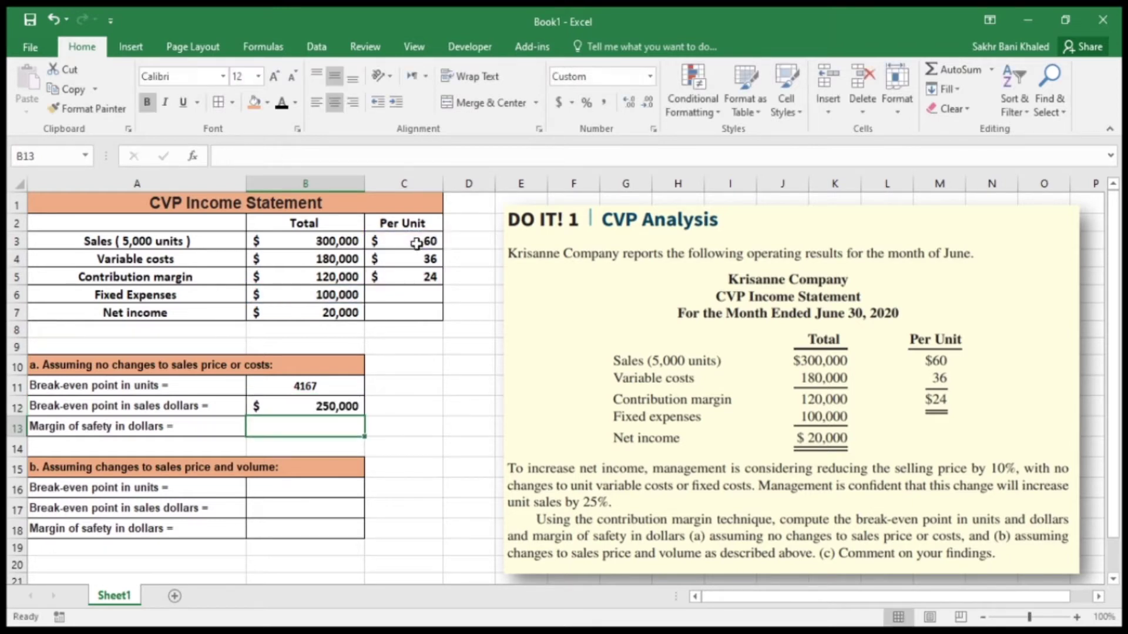
# Set the font size of the break-even units result in B11 to 12
pyautogui.hotkey('alt', 'Tab')
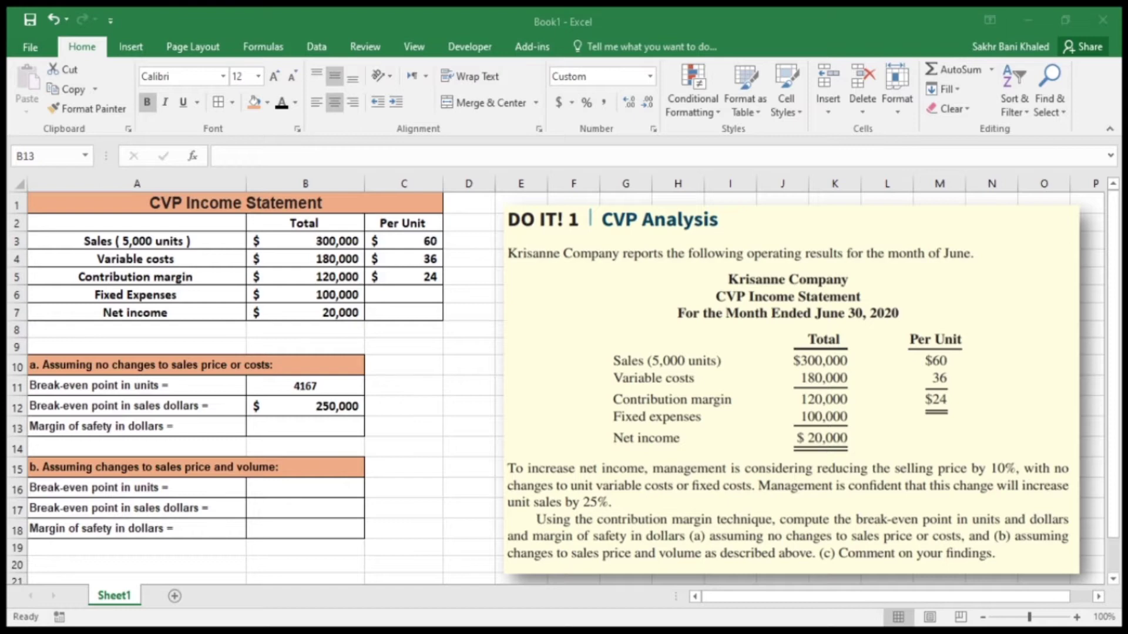
pyautogui.hotkey('alt', 'Tab')
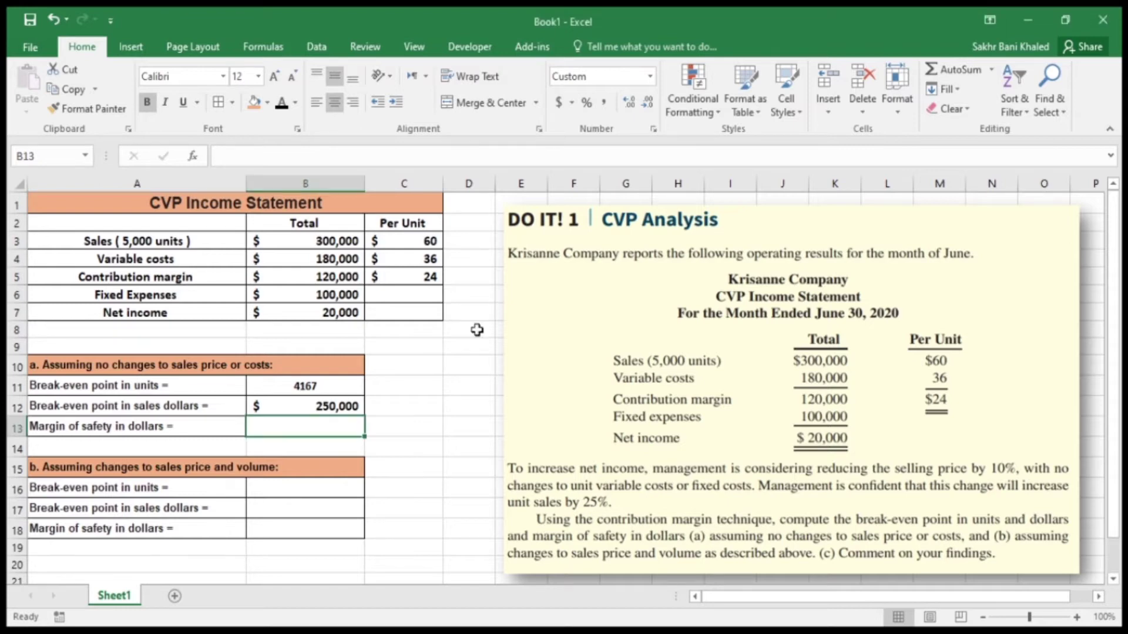
pyautogui.click(307, 385)
pyautogui.click(274, 76)
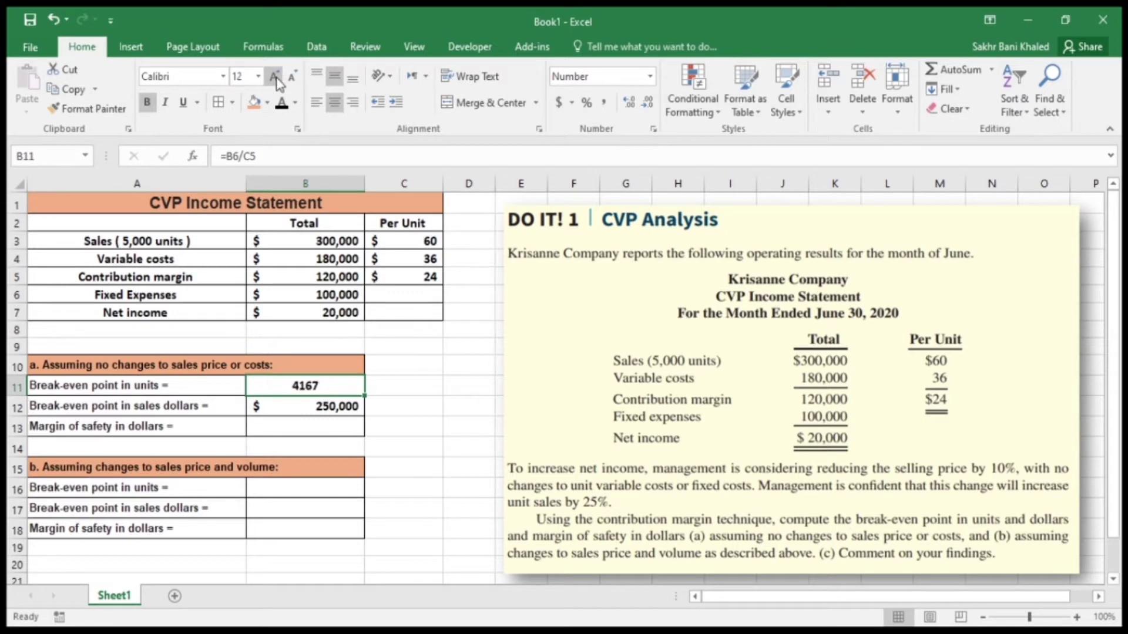
pyautogui.click(274, 77)
pyautogui.click(291, 77)
# Compute the section a margin of safety in dollars in B13 with the formula =B3-B12
pyautogui.click(306, 427)
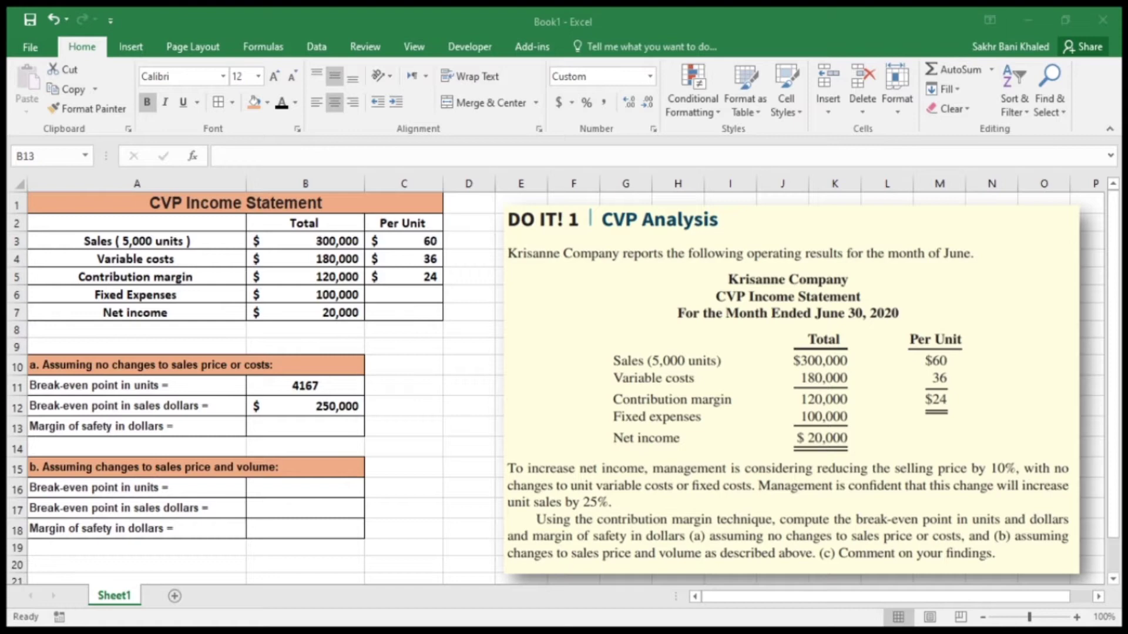
pyautogui.click(307, 426)
pyautogui.click(345, 405)
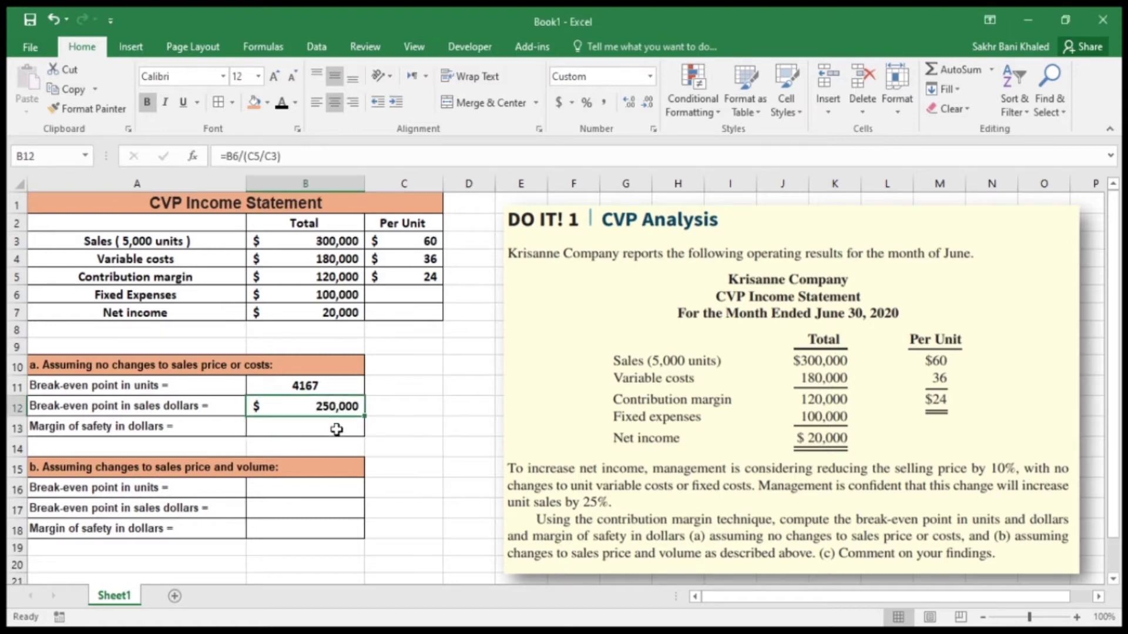
pyautogui.click(326, 430)
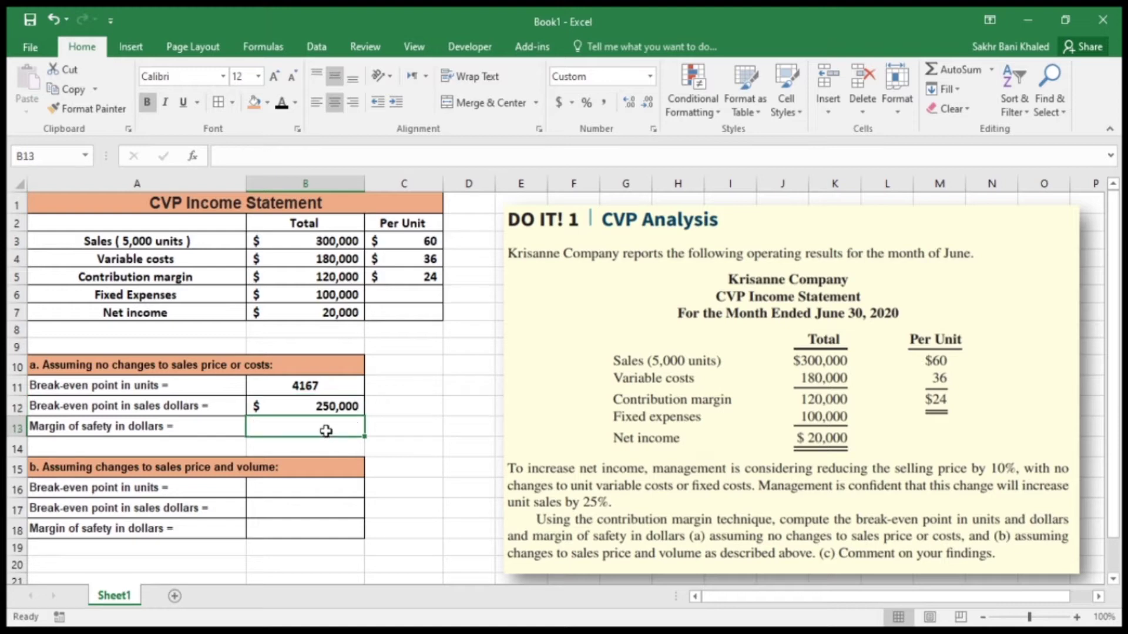
pyautogui.write('=')
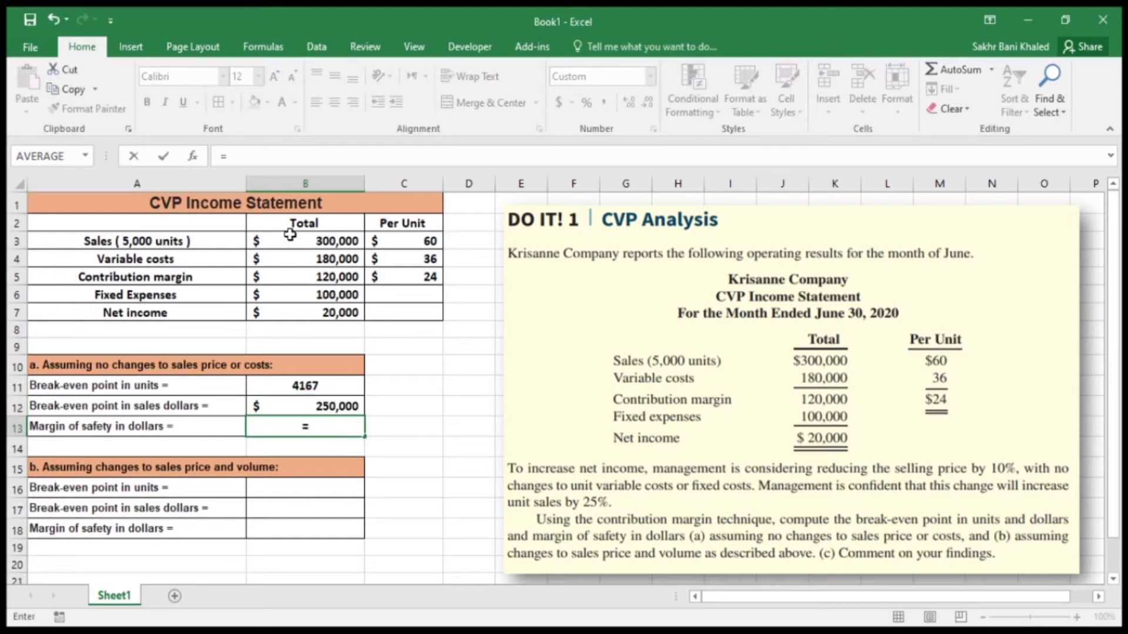
pyautogui.click(327, 238)
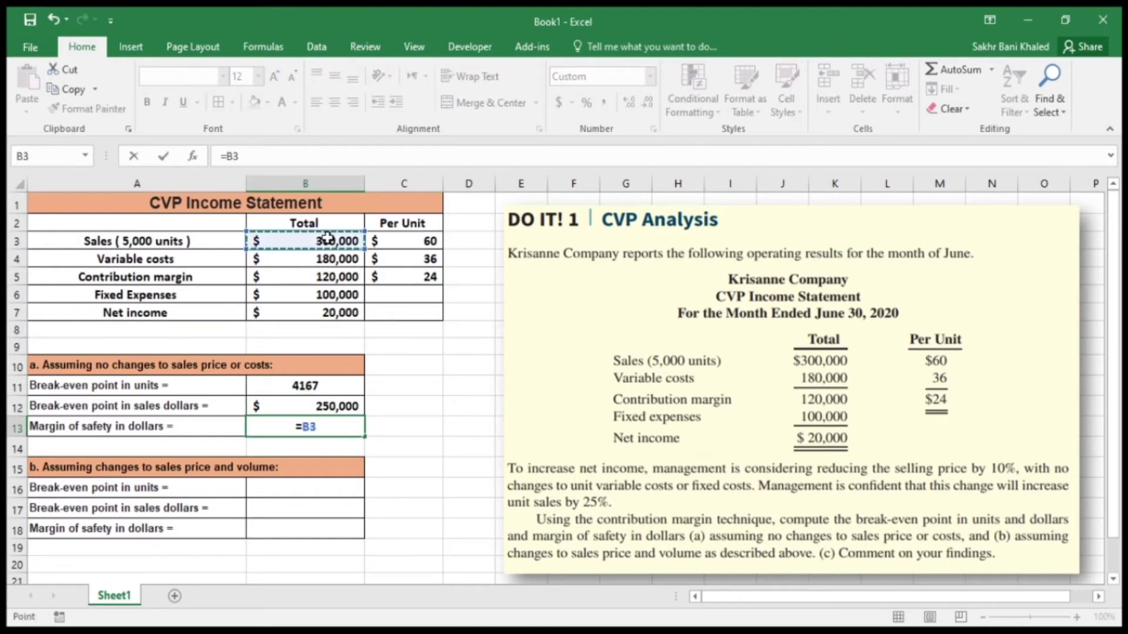
pyautogui.write('-')
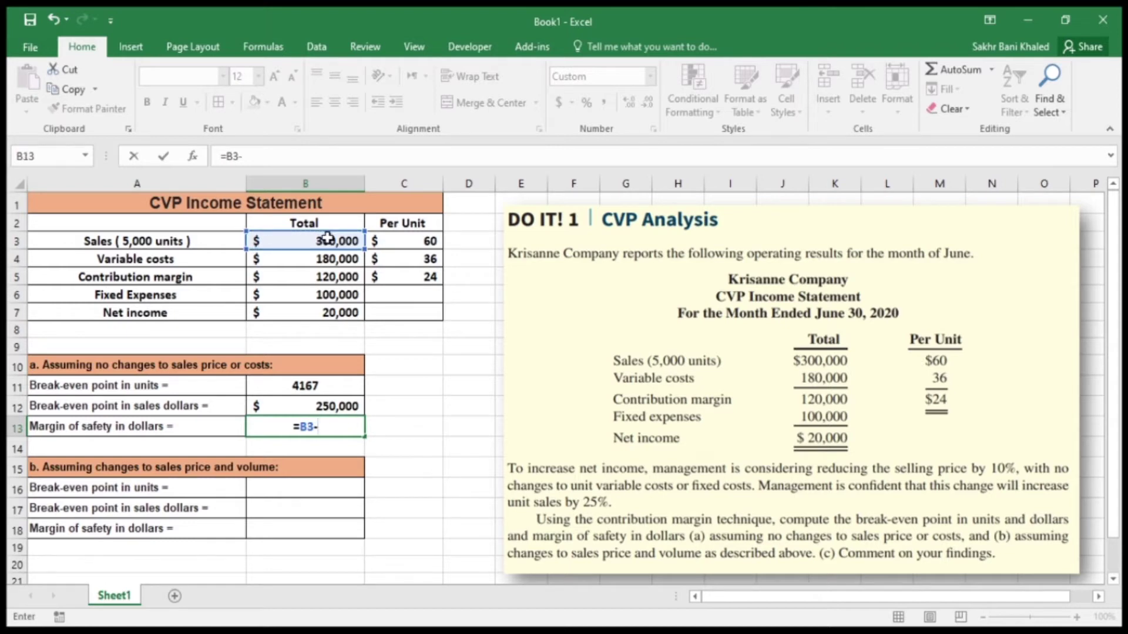
pyautogui.click(317, 405)
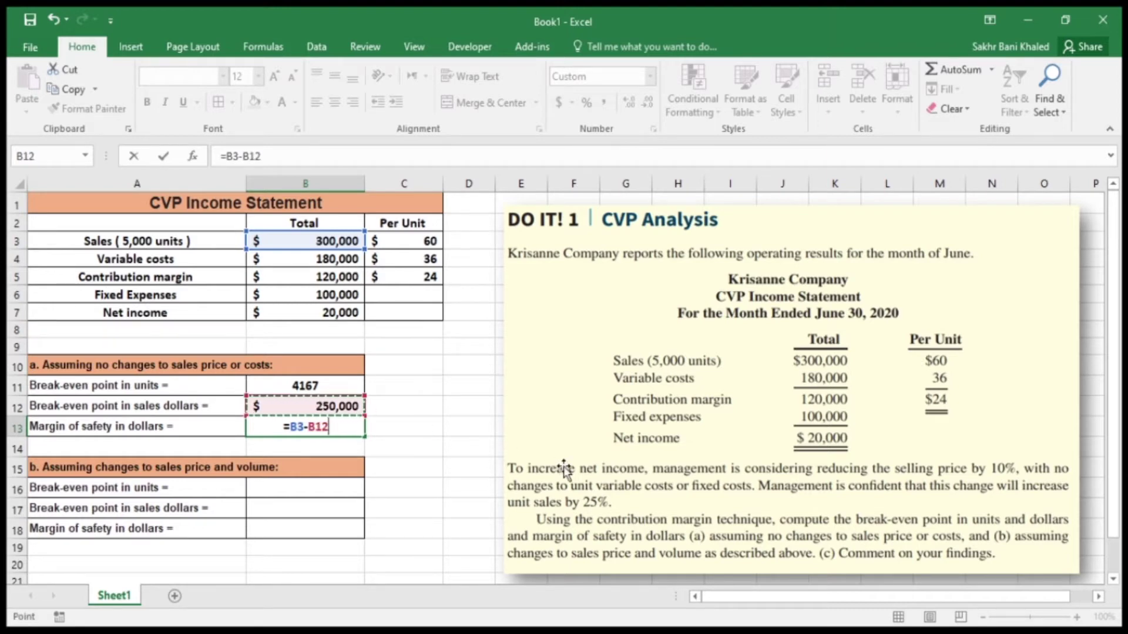
pyautogui.hotkey('ctrl', 'Return')
pyautogui.press('Return')
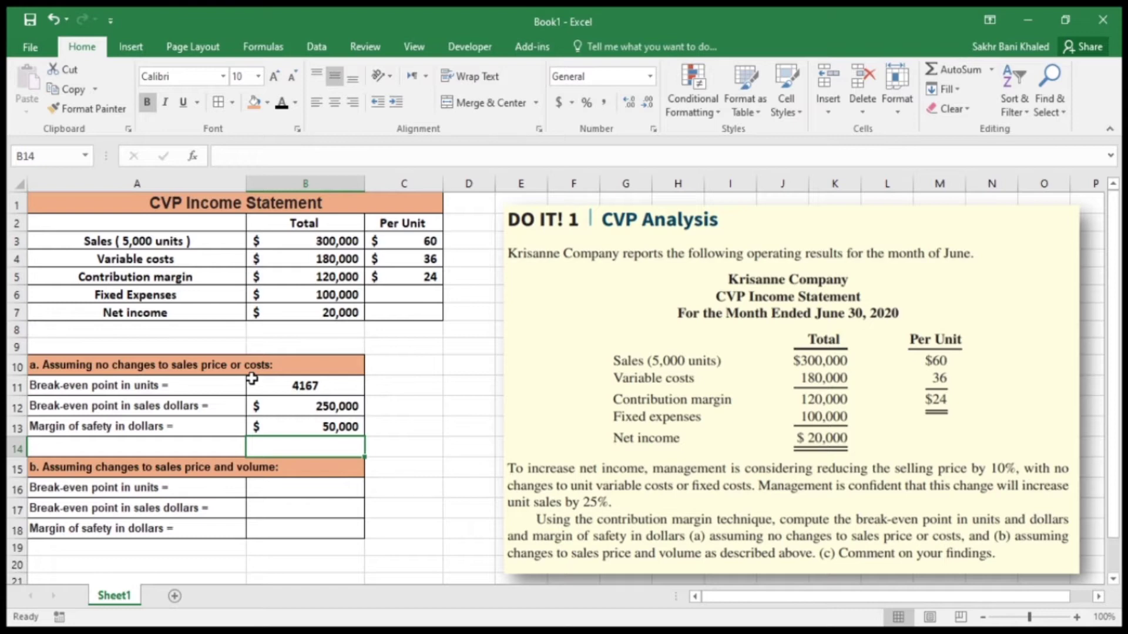
# Delete blank row 8 and insert two blank rows at row 13, between sections a and b
pyautogui.click(16, 331)
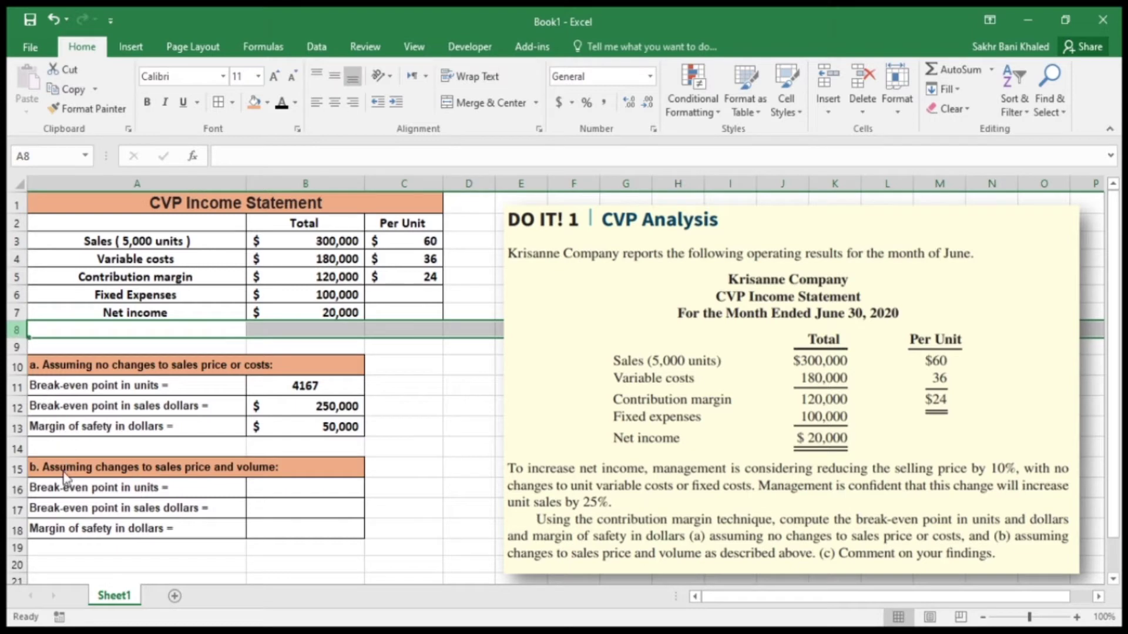
pyautogui.hotkey('ctrl', '-')
pyautogui.click(13, 430)
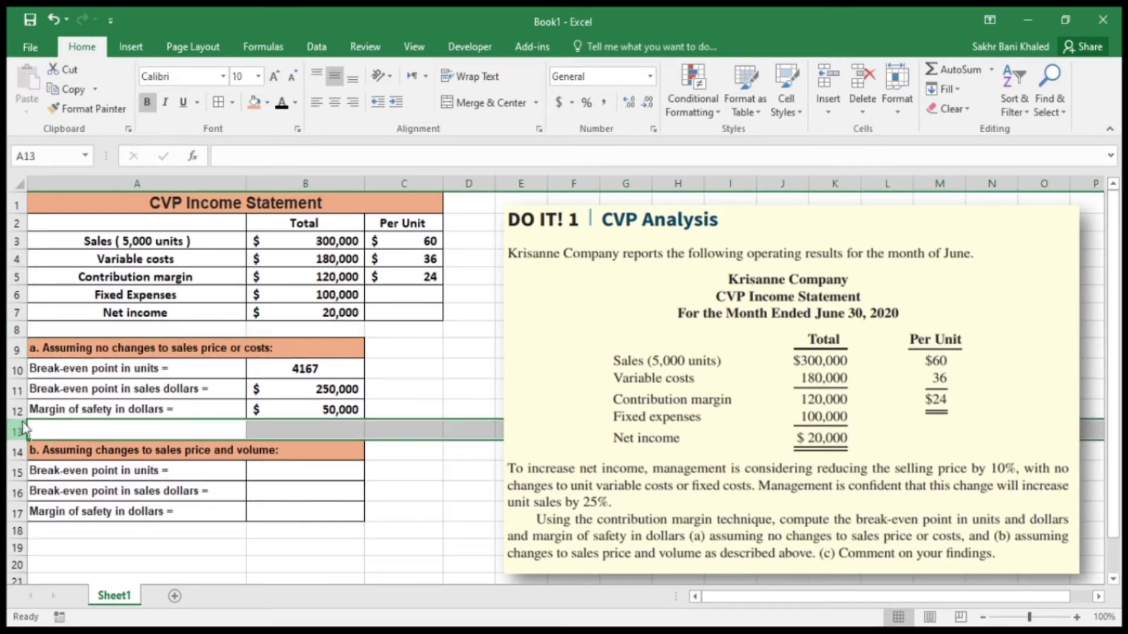
pyautogui.hotkey('ctrl', 'shift', '+')
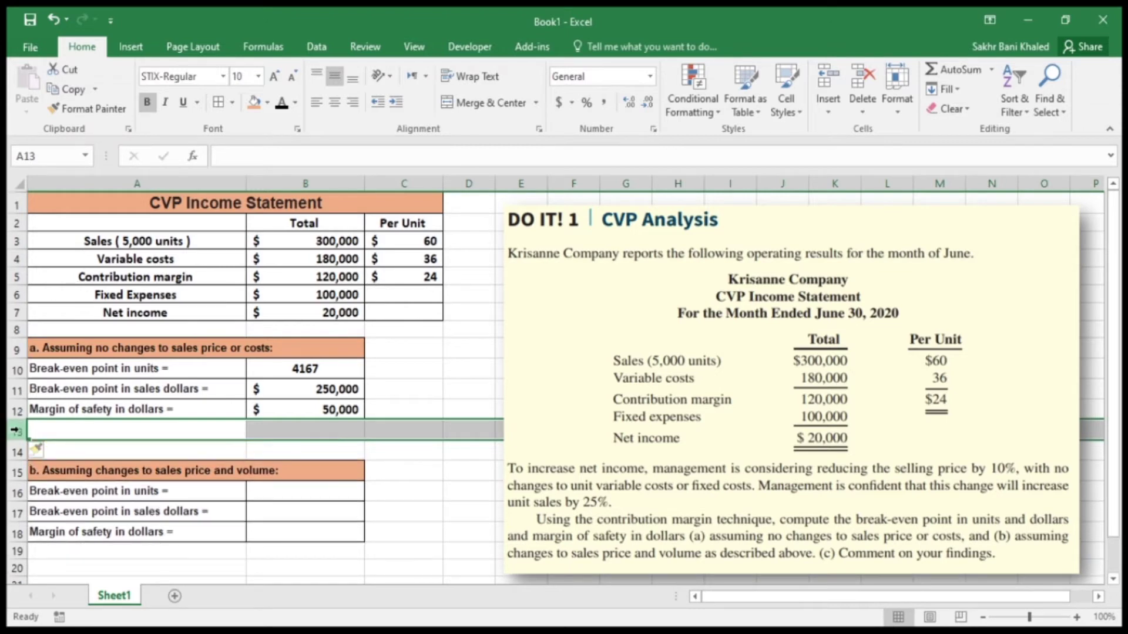
pyautogui.hotkey('ctrl', 'shift', '+')
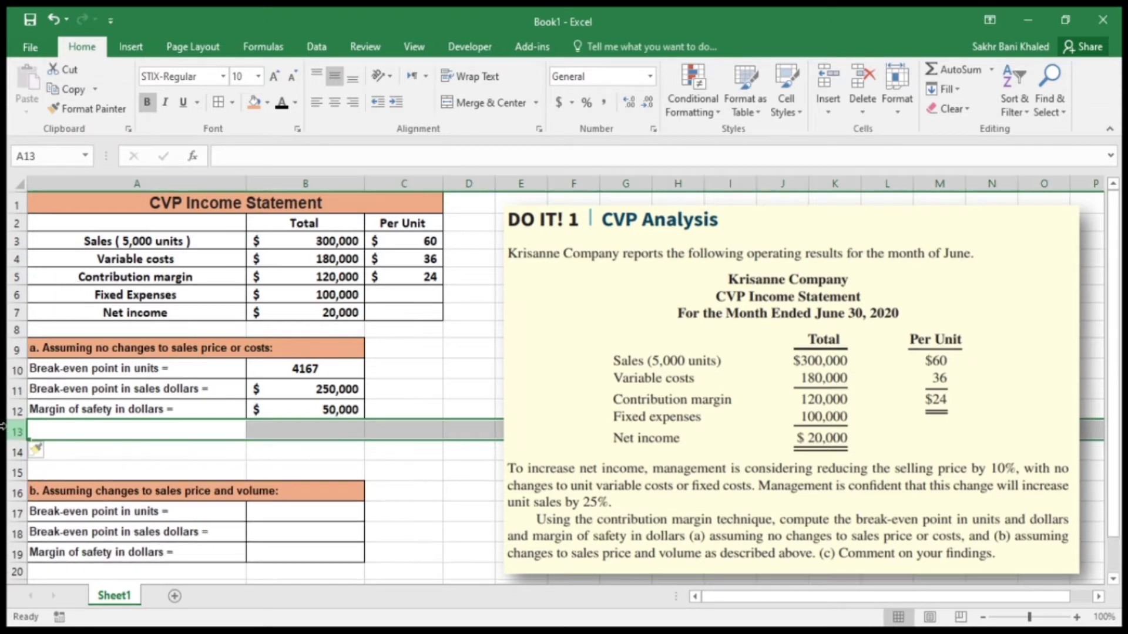
# Insert three blank rows at row 13, above section b
pyautogui.moveTo(5, 428); pyautogui.dragTo(17, 473)
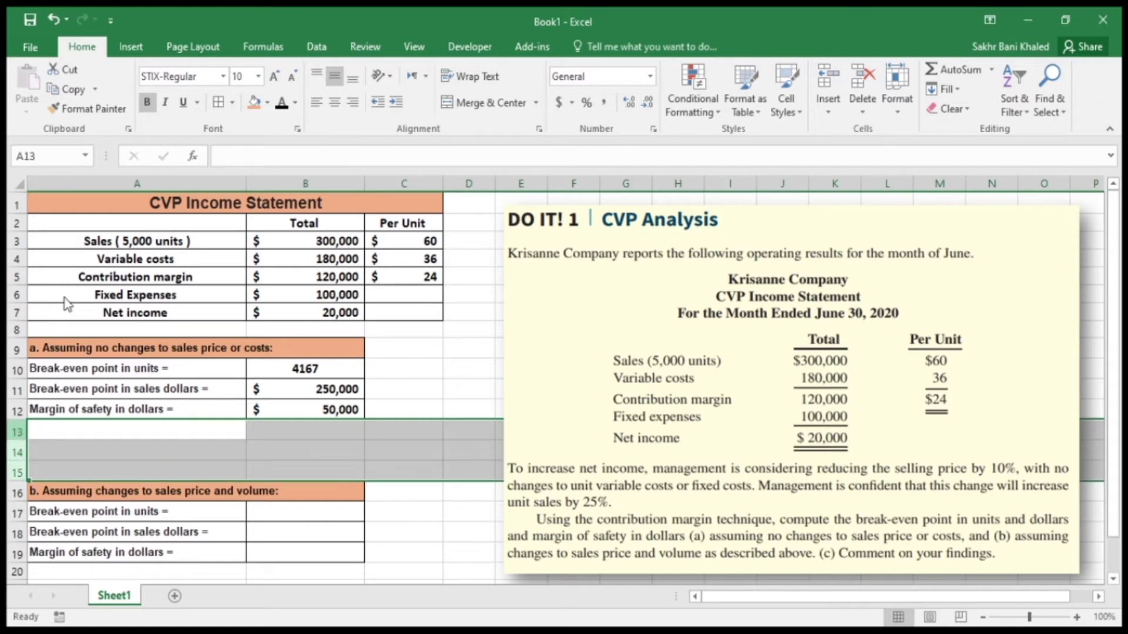
pyautogui.hotkey('ctrl', 'shift', '+')
pyautogui.click(145, 205)
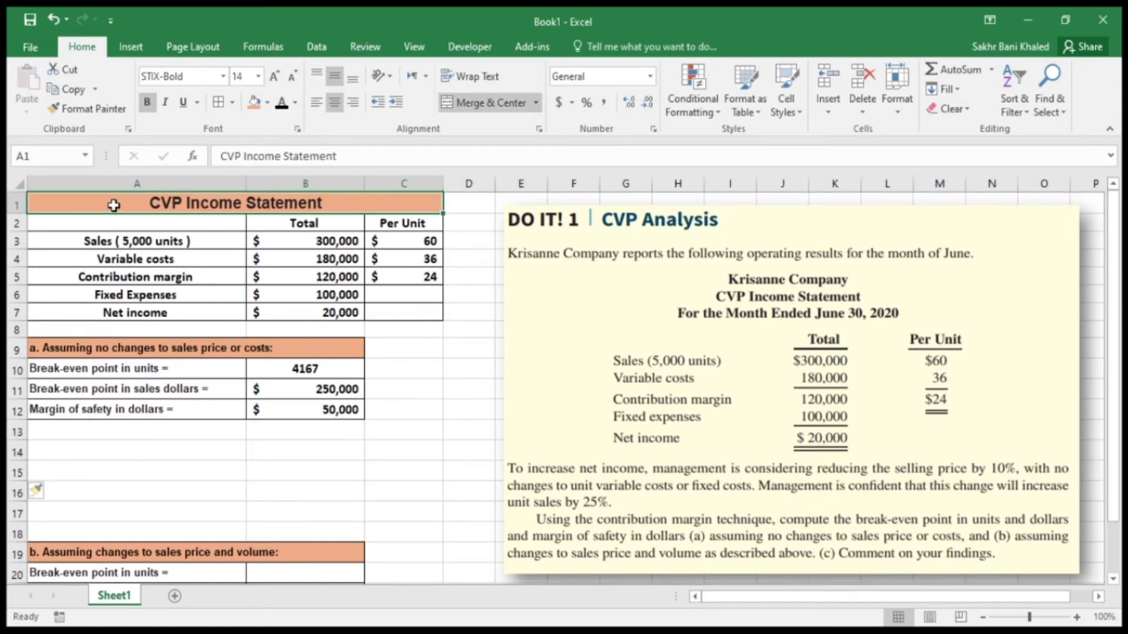
pyautogui.moveTo(113, 207); pyautogui.dragTo(276, 312)
pyautogui.hotkey('ctrl', 'c')
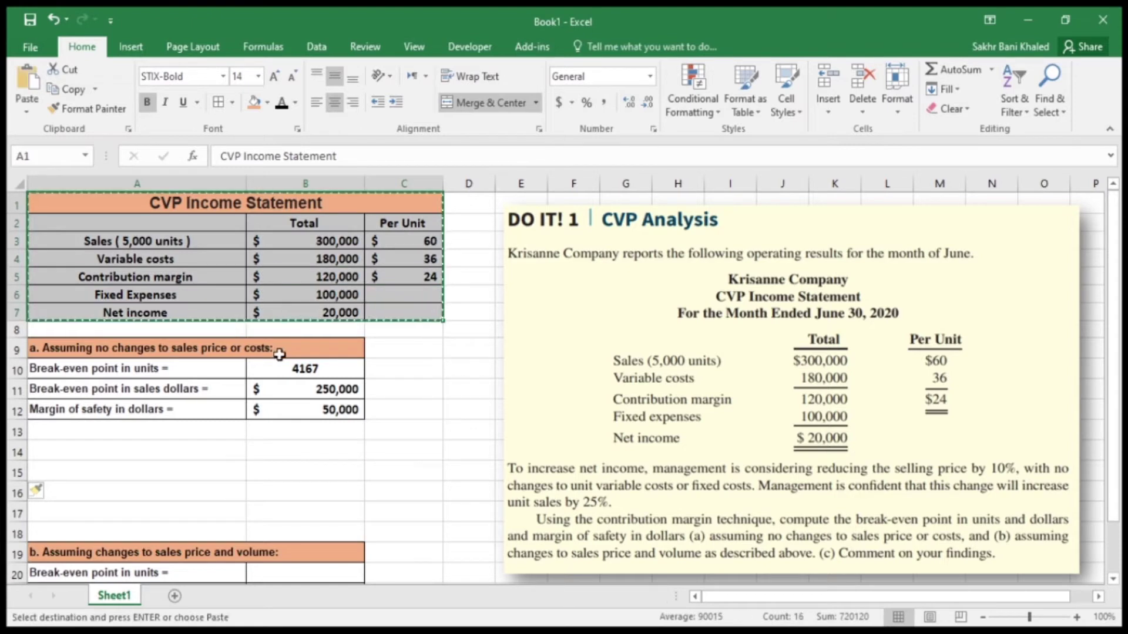
pyautogui.click(85, 439)
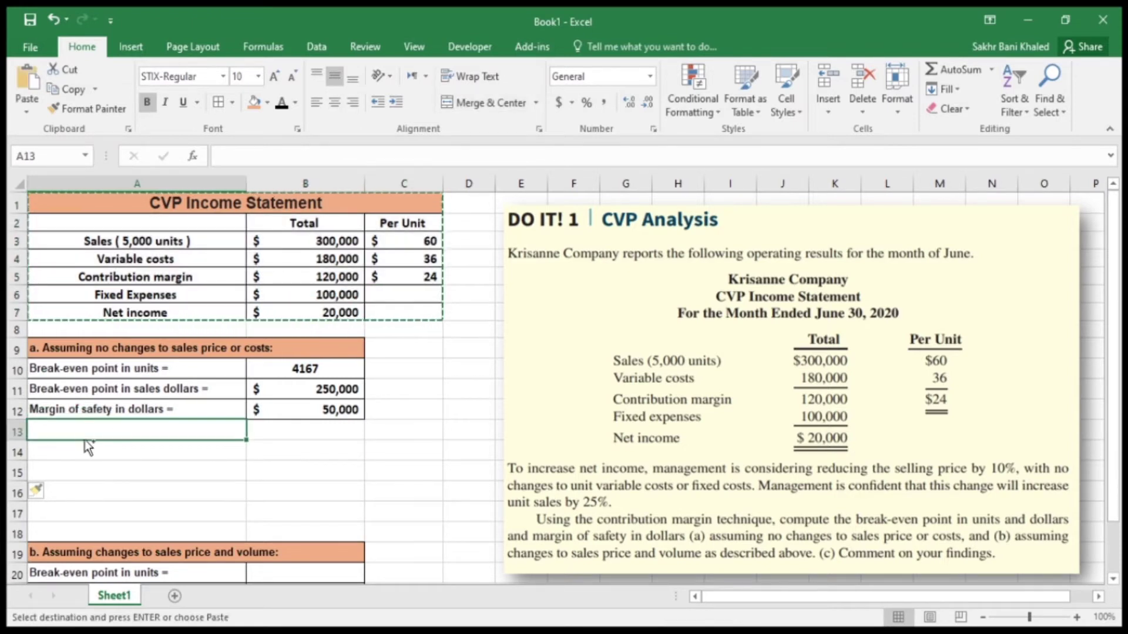
pyautogui.click(84, 450)
pyautogui.hotkey('ctrl', 'v')
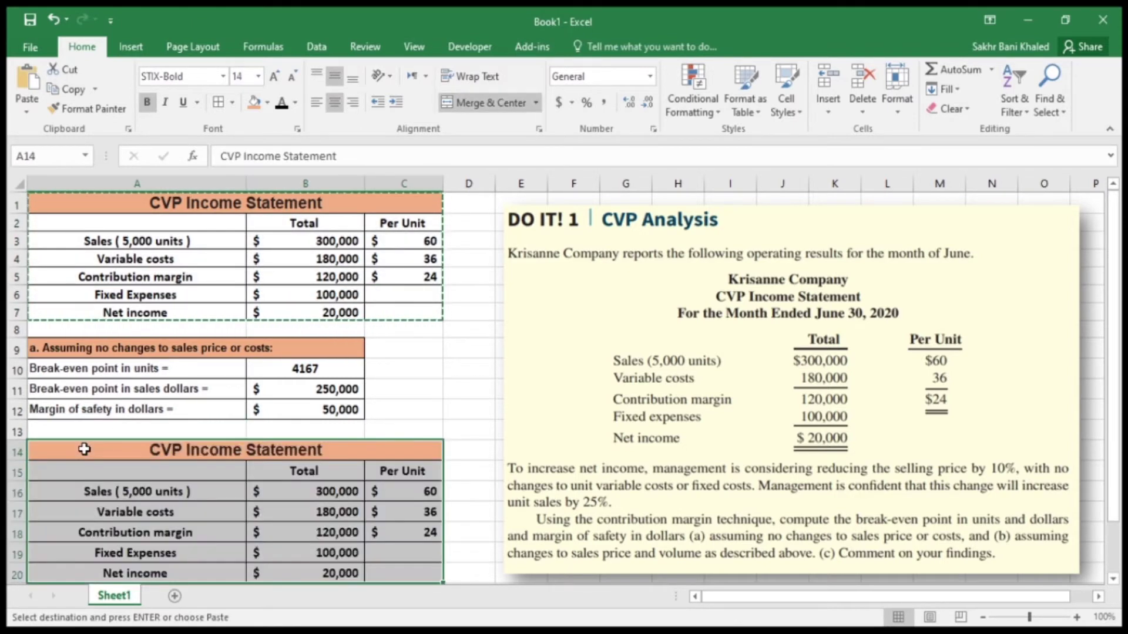
pyautogui.scroll(-2, 194, 469)
pyautogui.moveTo(314, 382); pyautogui.dragTo(414, 456)
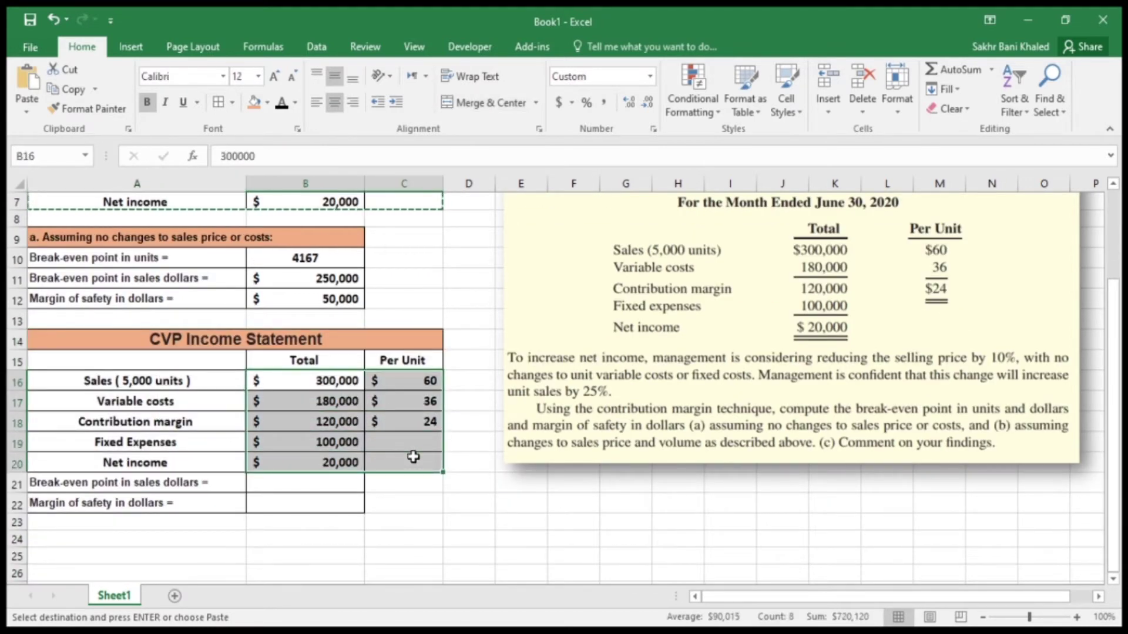
pyautogui.press('Delete')
pyautogui.scroll(-1, 16, 441)
pyautogui.hotkey('ctrl', 'z')
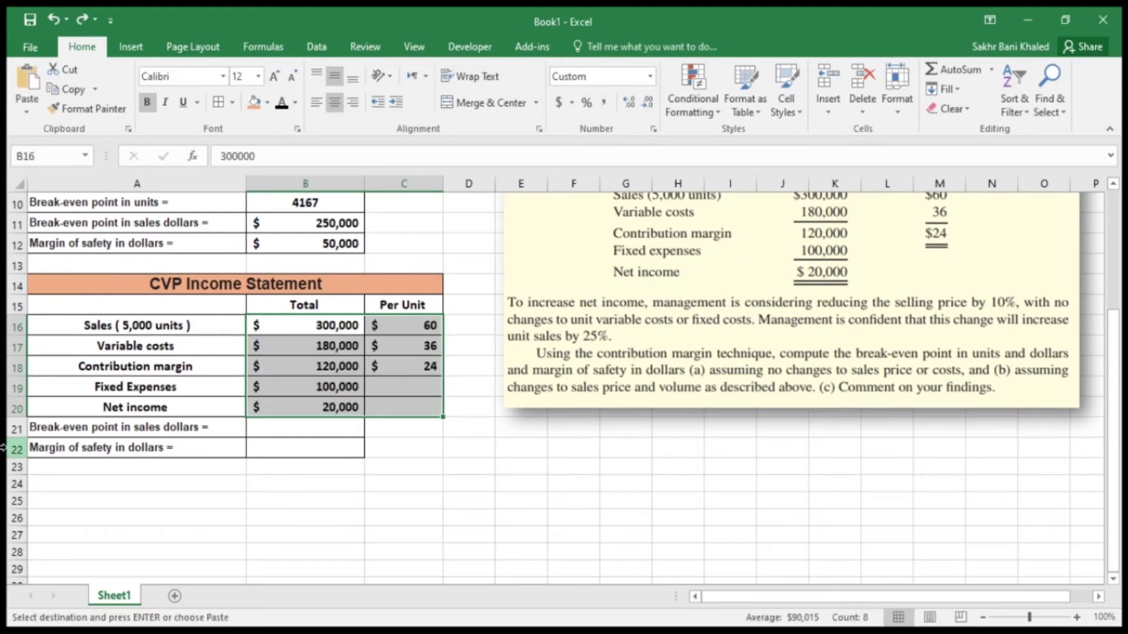
pyautogui.hotkey('ctrl', 'z')
# Insert three more blank rows at row 14 and copy the CVP Income Statement table from A1:C7 to A14
pyautogui.moveTo(22, 266); pyautogui.dragTo(24, 302)
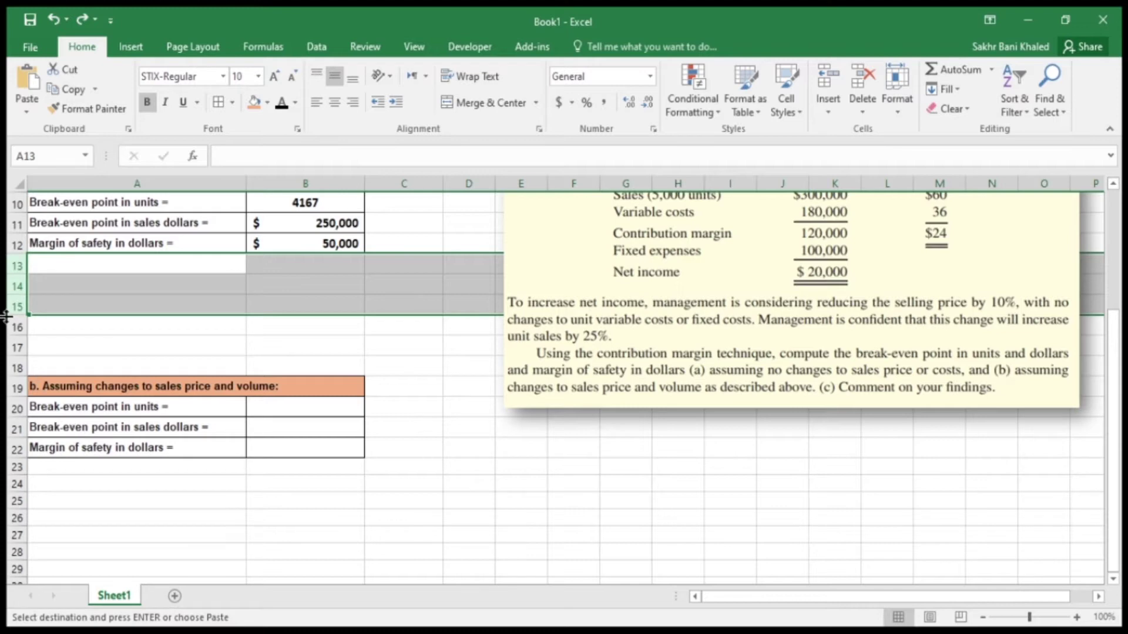
pyautogui.moveTo(6, 316)
pyautogui.mouseDown()
pyautogui.moveTo(18, 306)
pyautogui.moveTo(22, 329)
pyautogui.mouseUp()
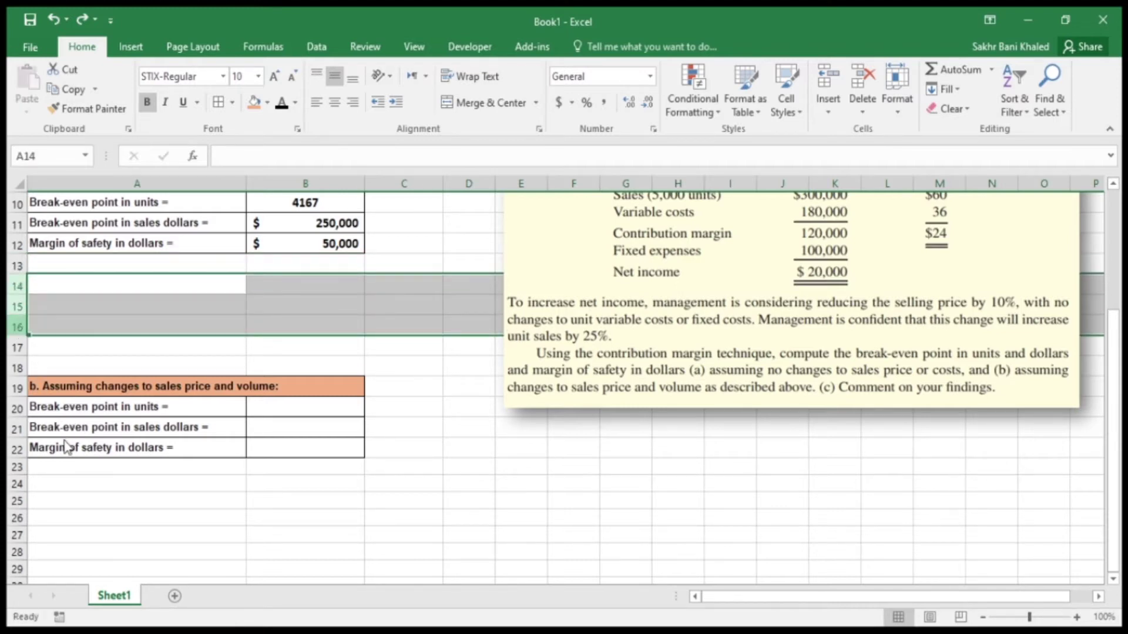
pyautogui.scroll(3, 97, 329)
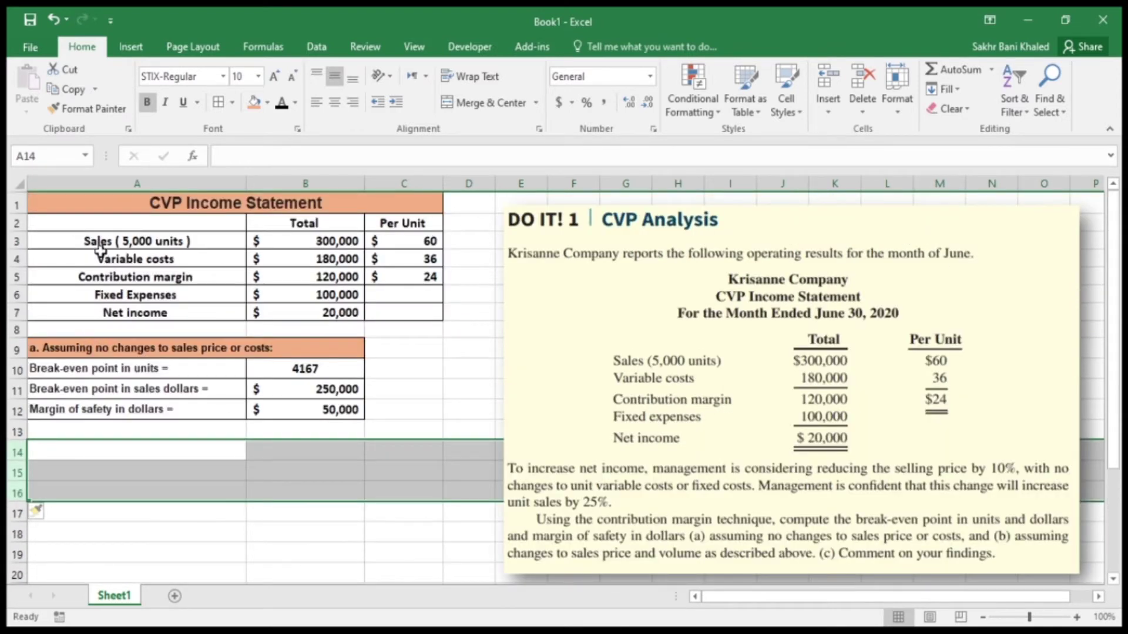
pyautogui.moveTo(120, 202); pyautogui.dragTo(390, 307)
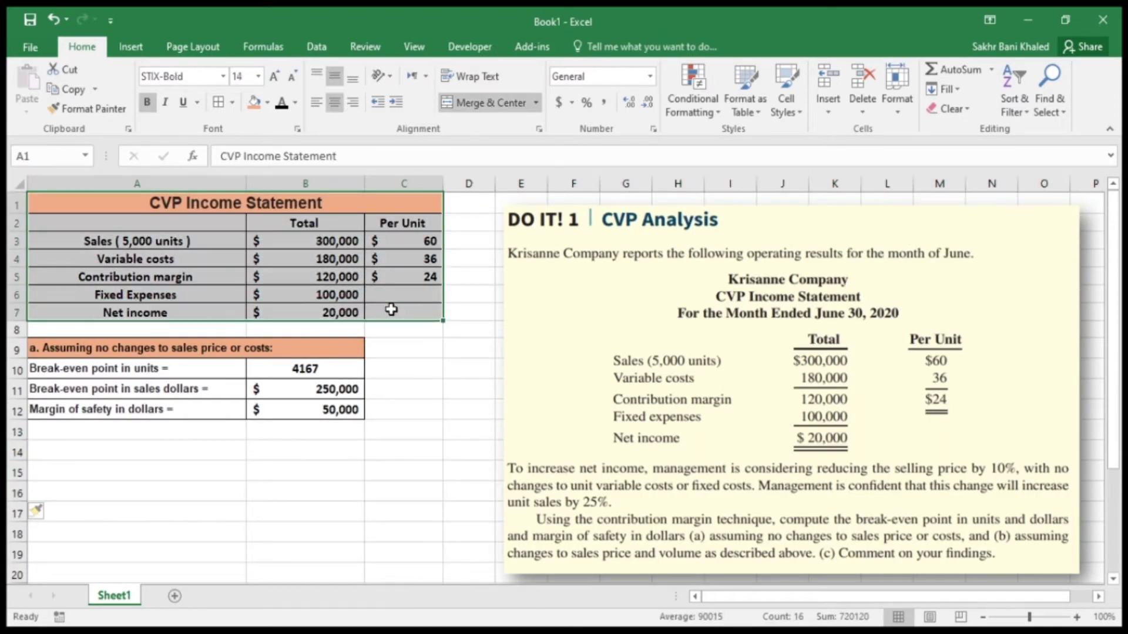
pyautogui.hotkey('ctrl', 'c')
pyautogui.scroll(-2, 241, 431)
pyautogui.click(76, 339)
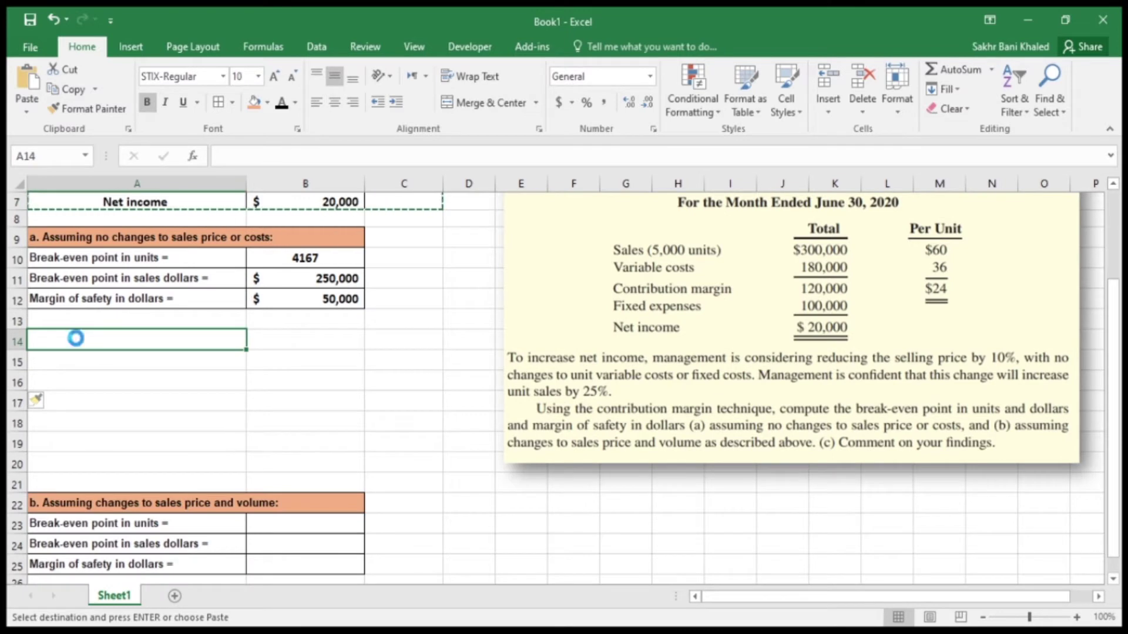
pyautogui.hotkey('ctrl', 'v')
pyautogui.press('Escape')
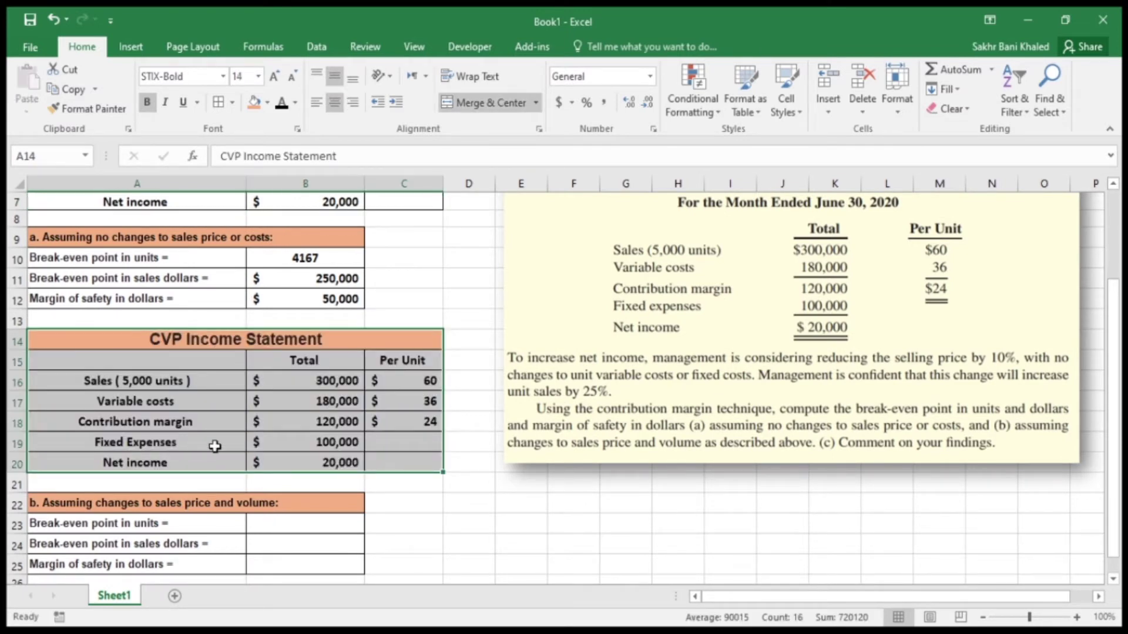
# Clear the total and per-unit amounts in B16:C20 of the copied income statement
pyautogui.click(249, 401)
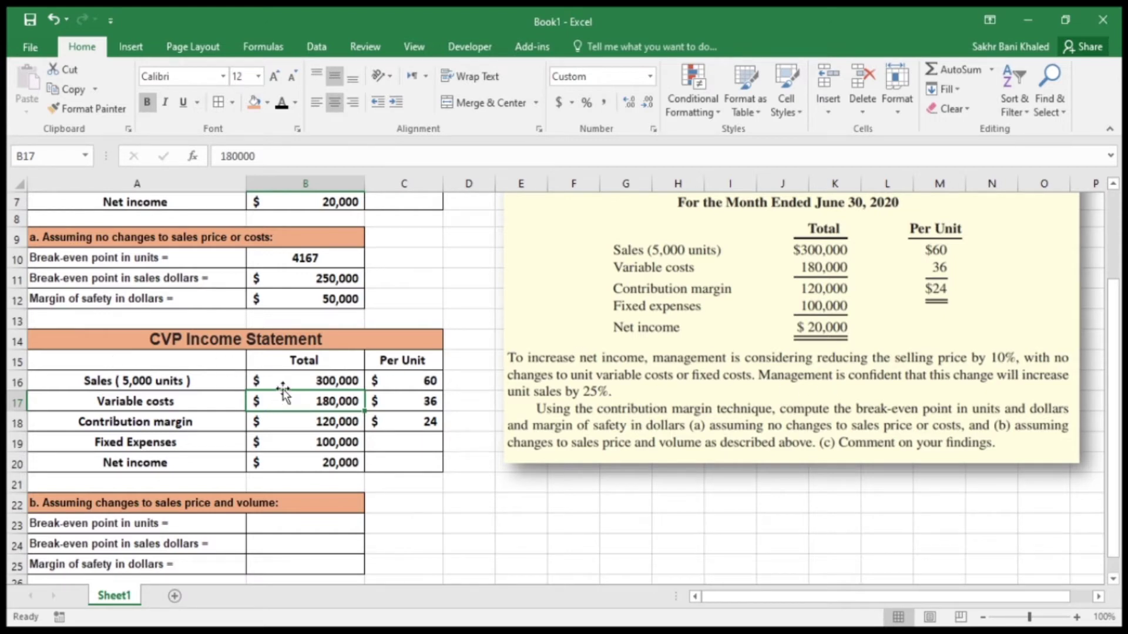
pyautogui.moveTo(284, 382); pyautogui.dragTo(413, 467)
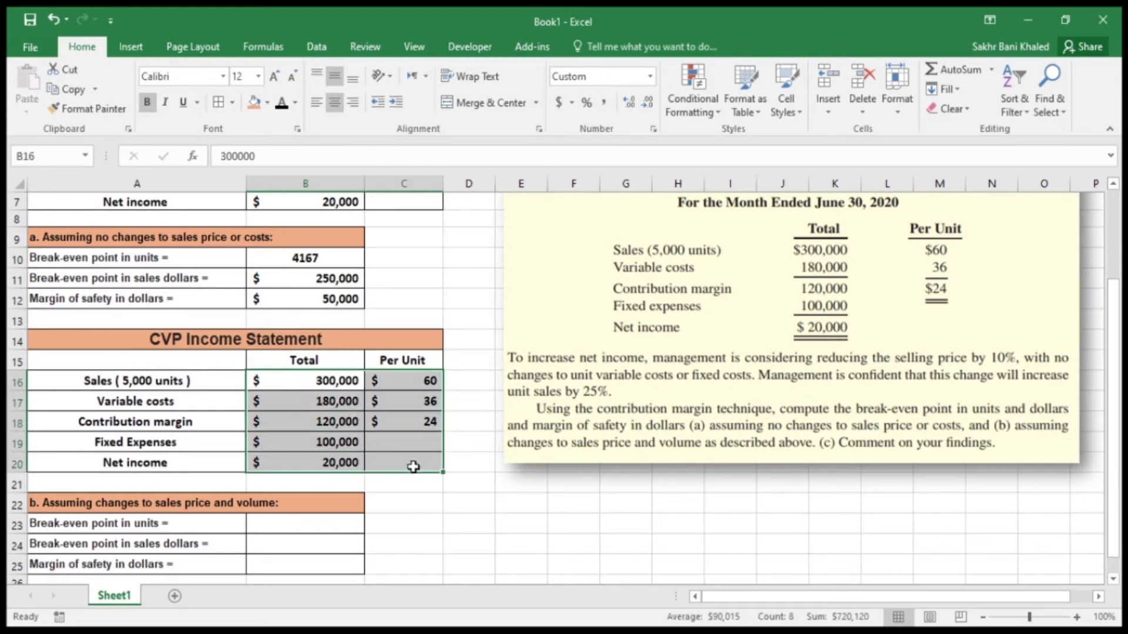
pyautogui.press('Delete')
# Remove the 5,000 quantity from the sales label in A16 of the copied income statement
pyautogui.click(124, 379)
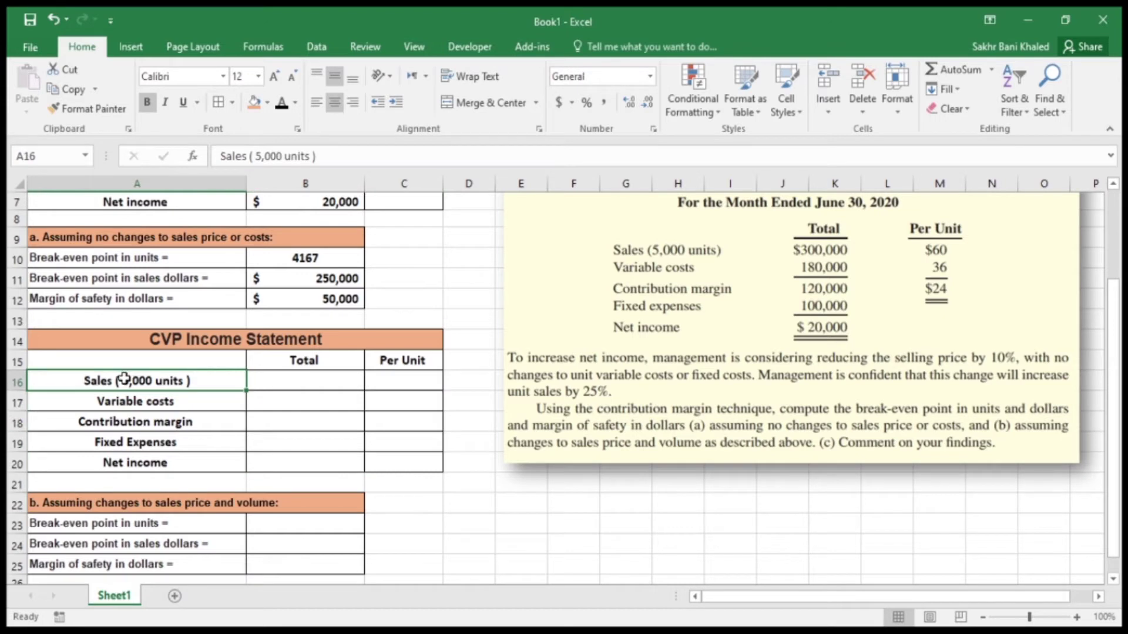
pyautogui.doubleClick(123, 379)
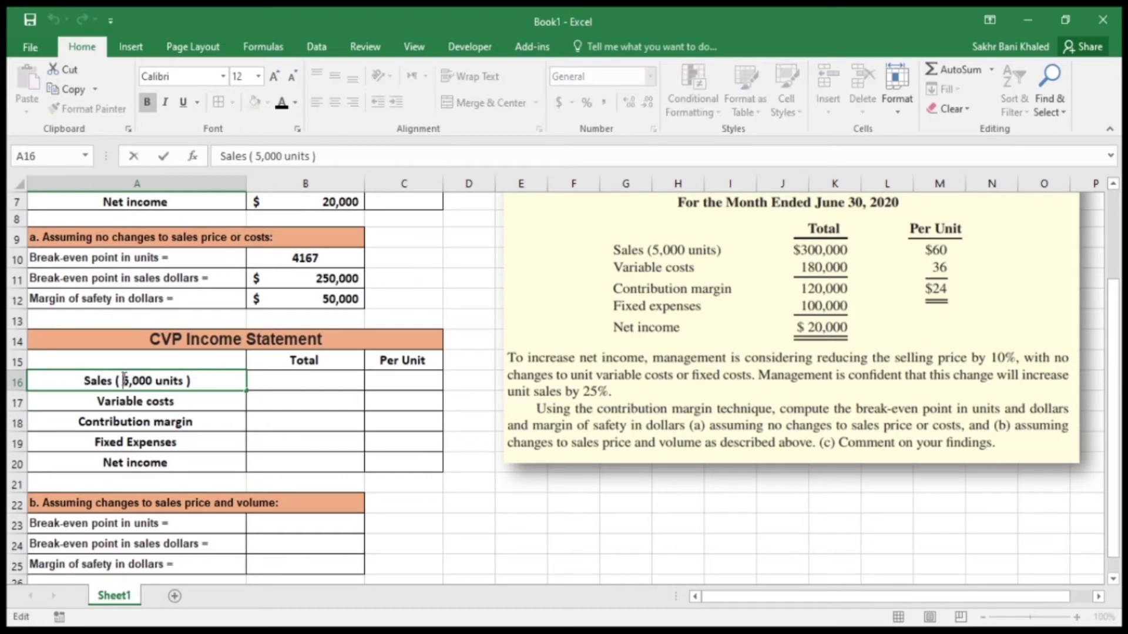
pyautogui.moveTo(123, 379); pyautogui.dragTo(147, 382)
pyautogui.press('BackSpace')
pyautogui.press('Return')
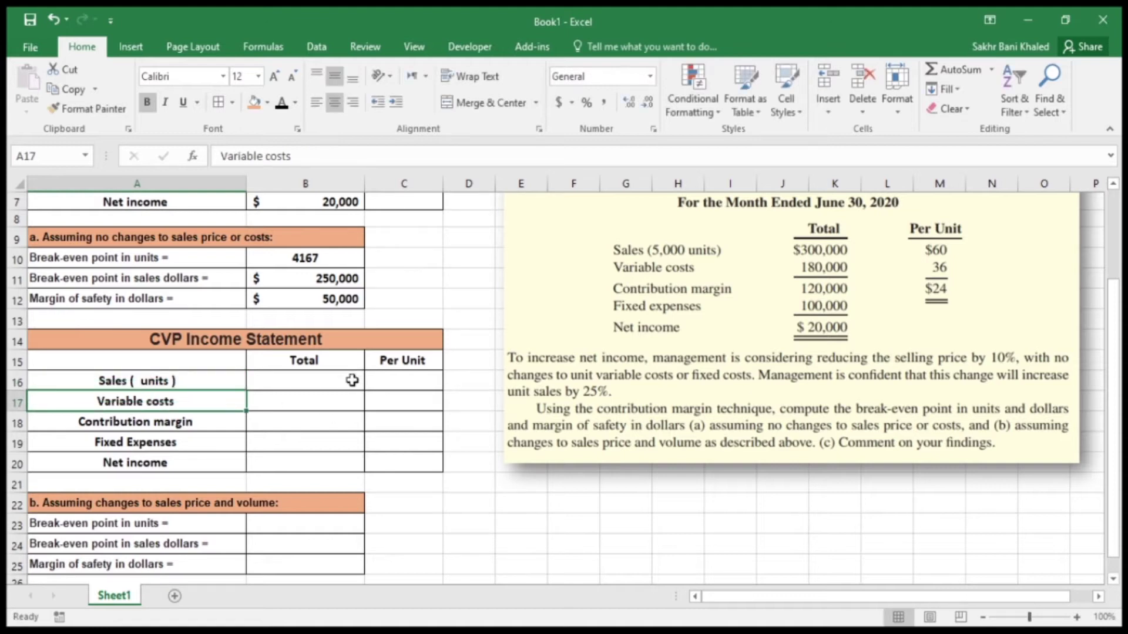
# Compute the sales price per unit reduced by 10% in C16 with the formula =C3-(C3*0.1)
pyautogui.scroll(2, 352, 380)
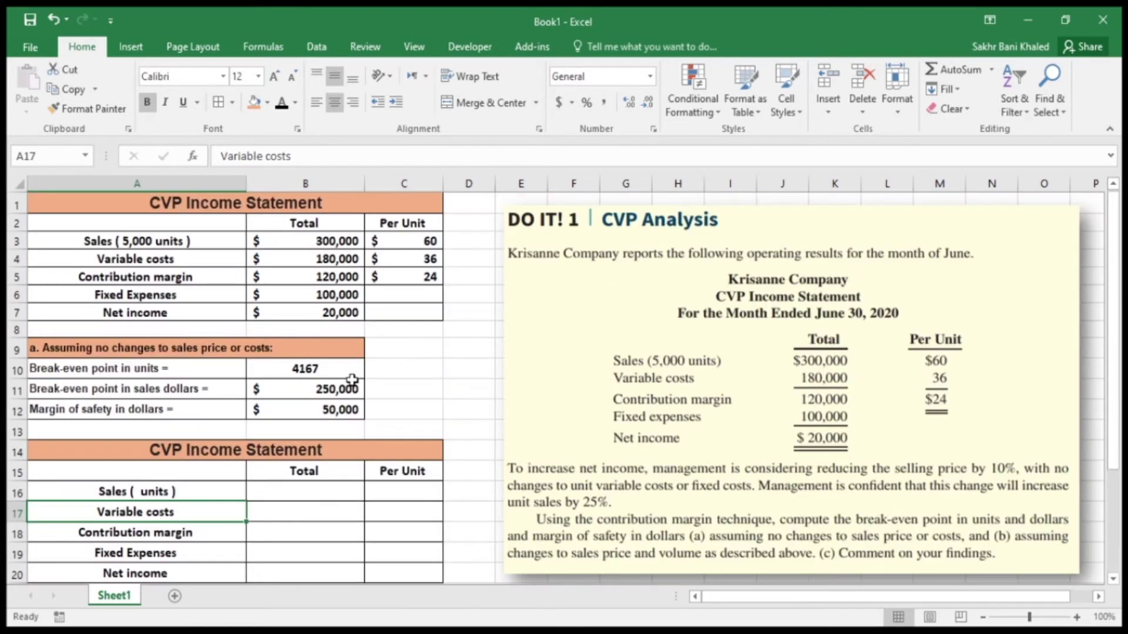
pyautogui.click(417, 243)
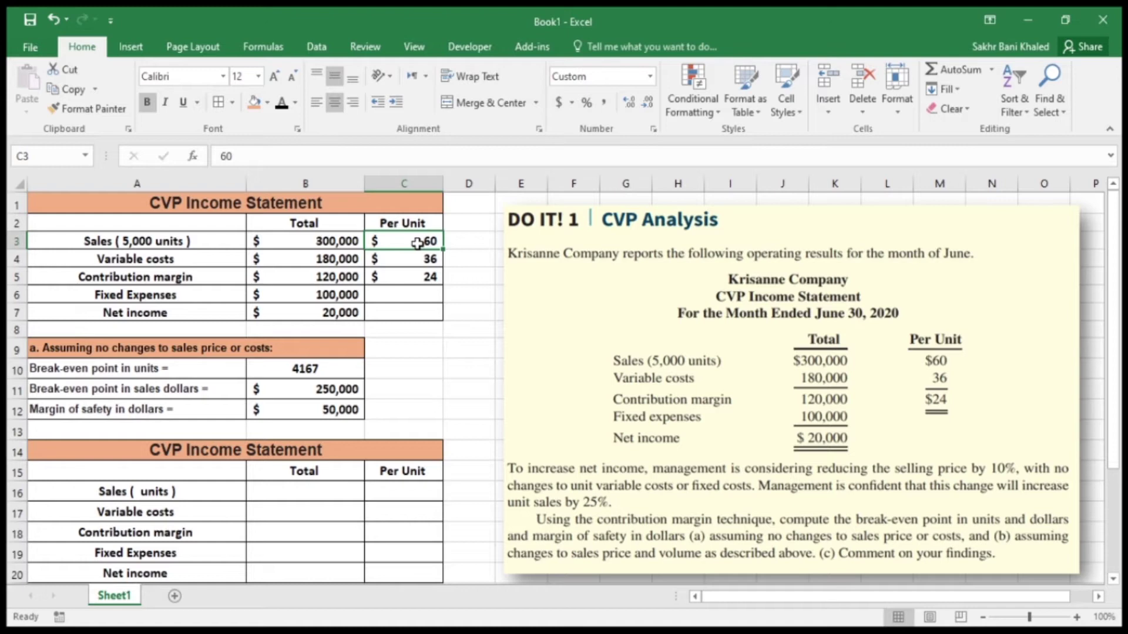
pyautogui.click(411, 489)
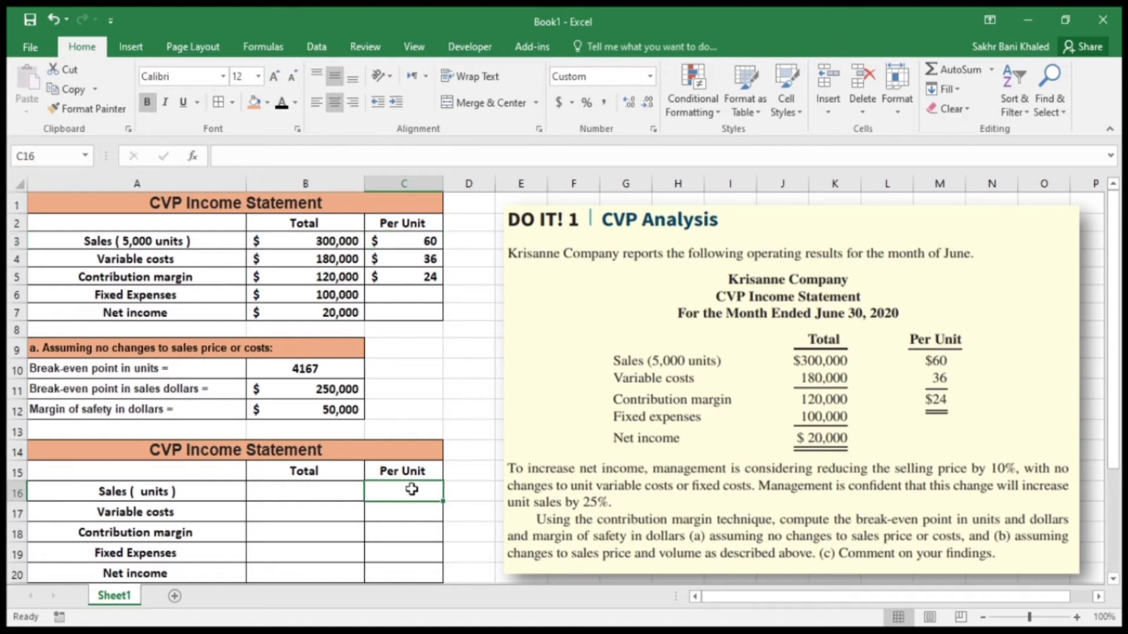
pyautogui.write('=')
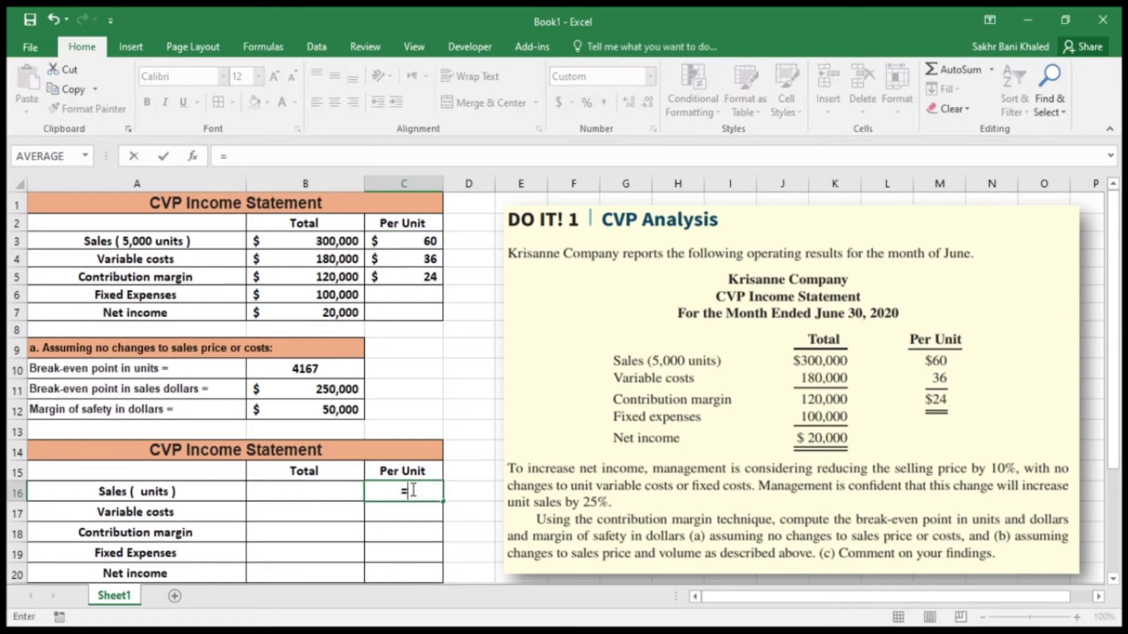
pyautogui.click(422, 236)
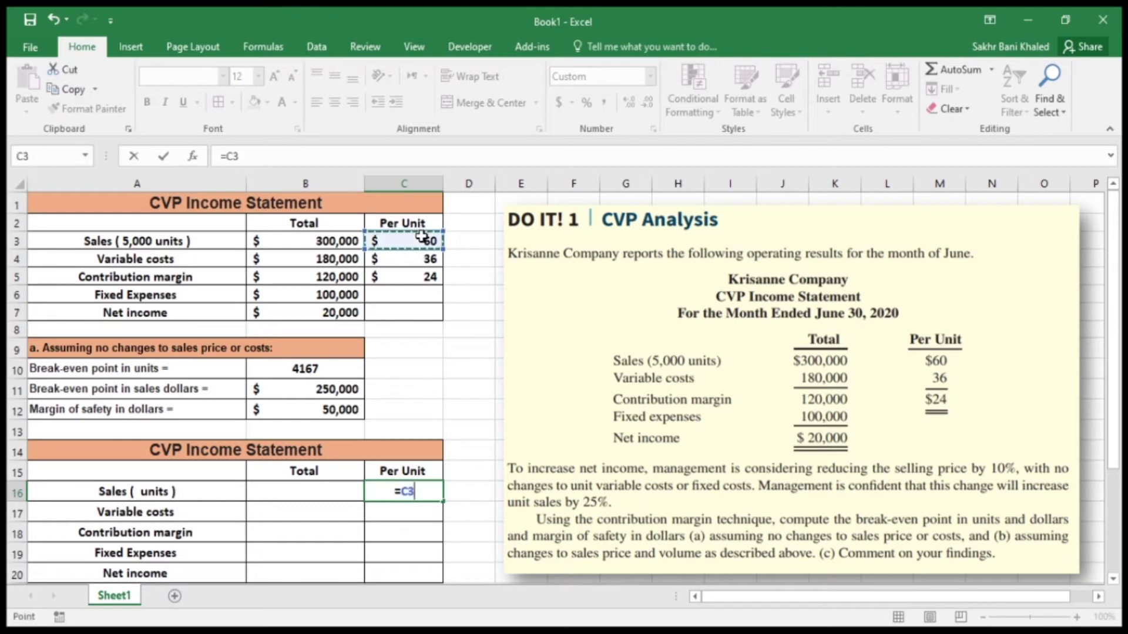
pyautogui.write('-')
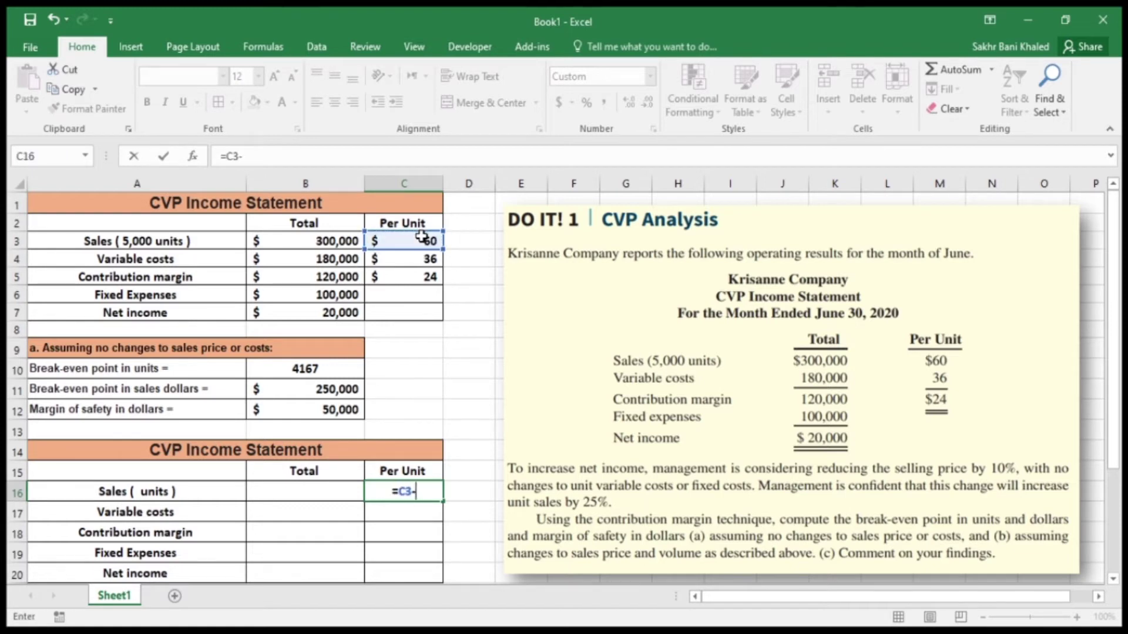
pyautogui.write('(')
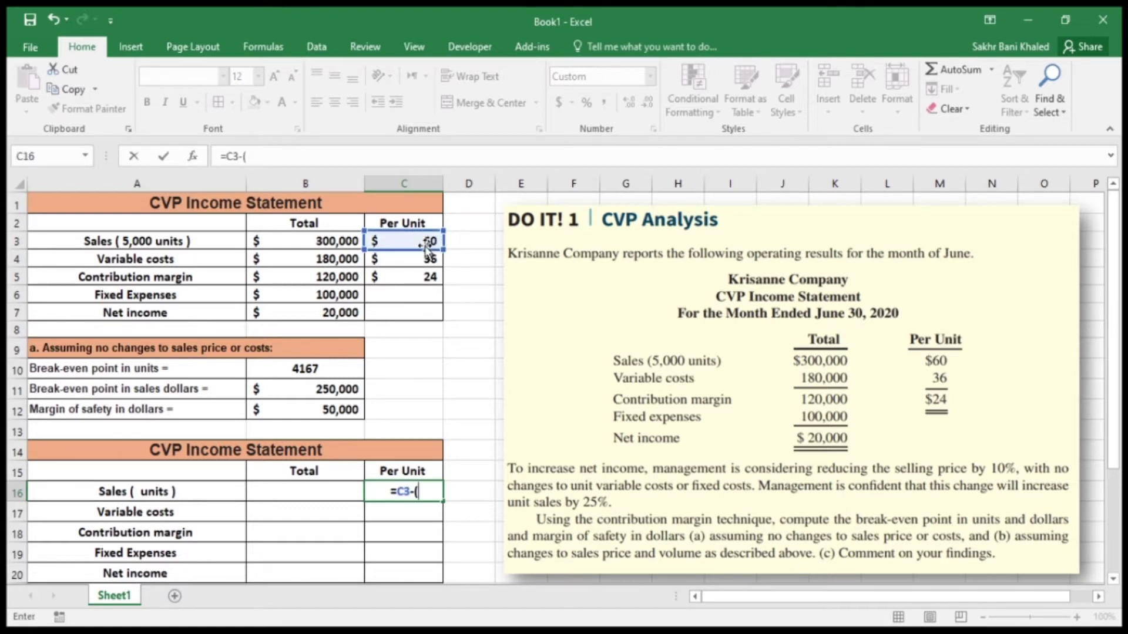
pyautogui.click(426, 237)
pyautogui.write('*0.1')
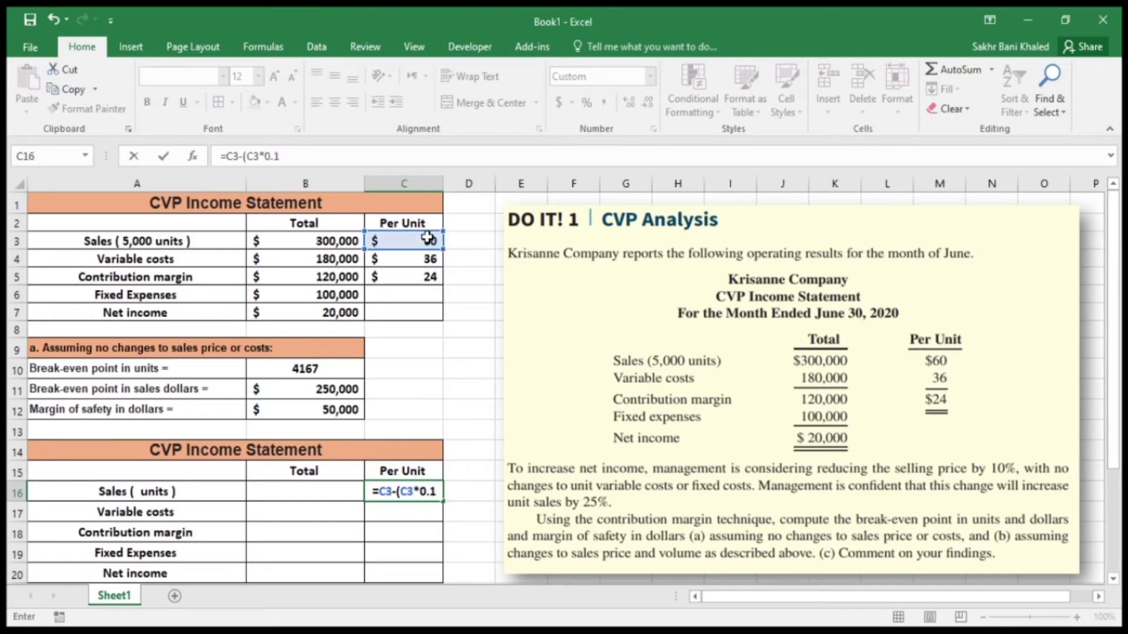
pyautogui.write(')')
pyautogui.press('Return')
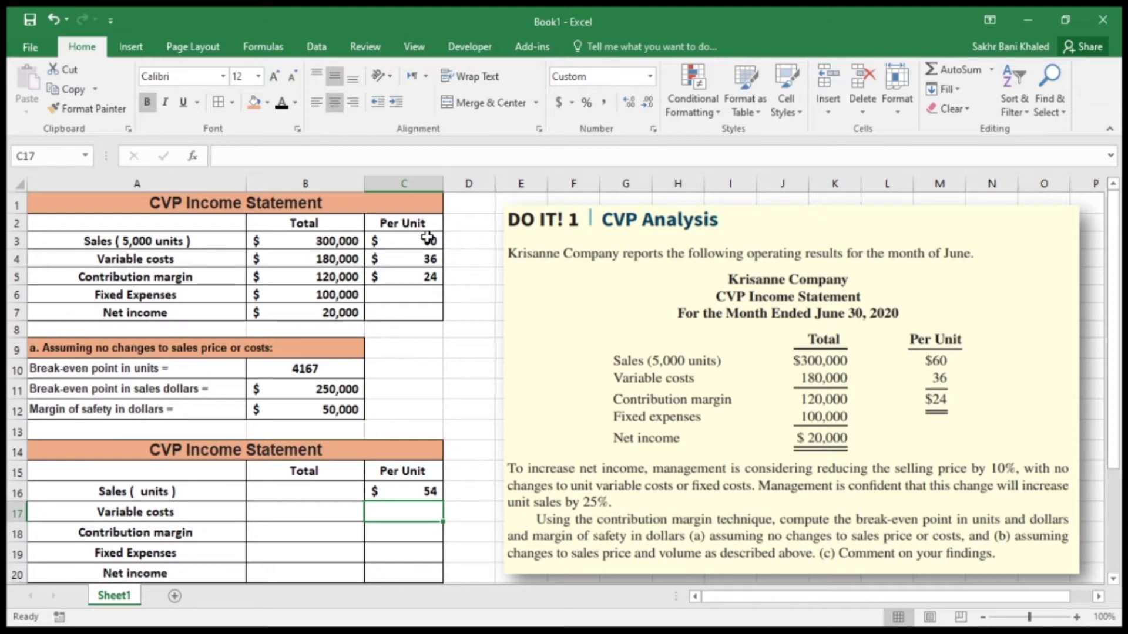
# Compute the unit sales increased by 25% in D16 with the formula =5000*1.25
pyautogui.click(114, 243)
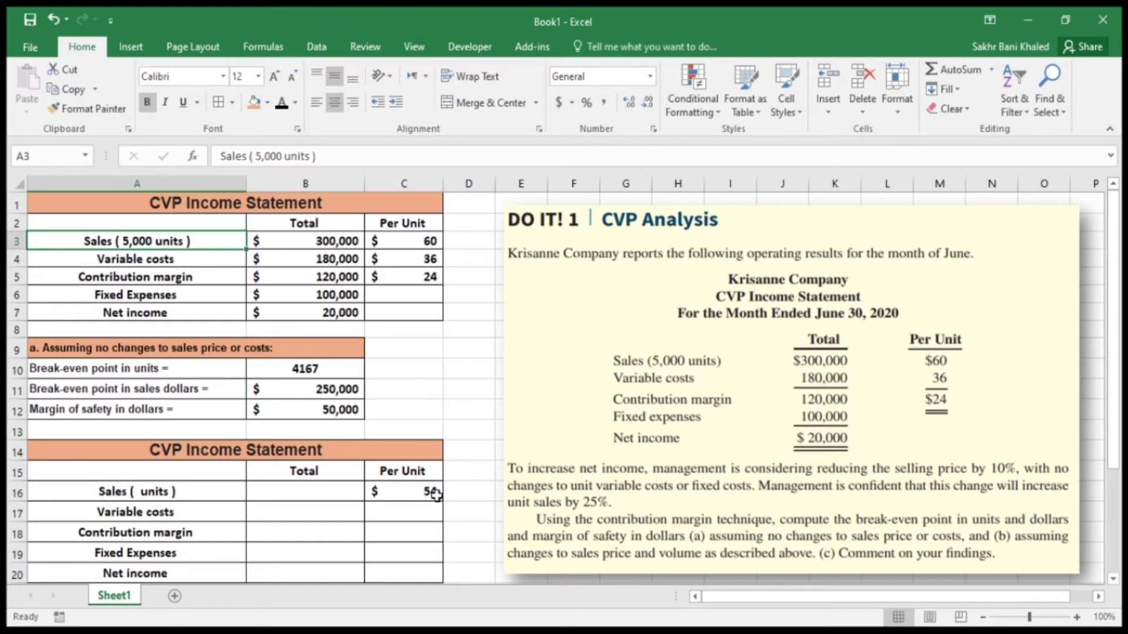
pyautogui.click(463, 493)
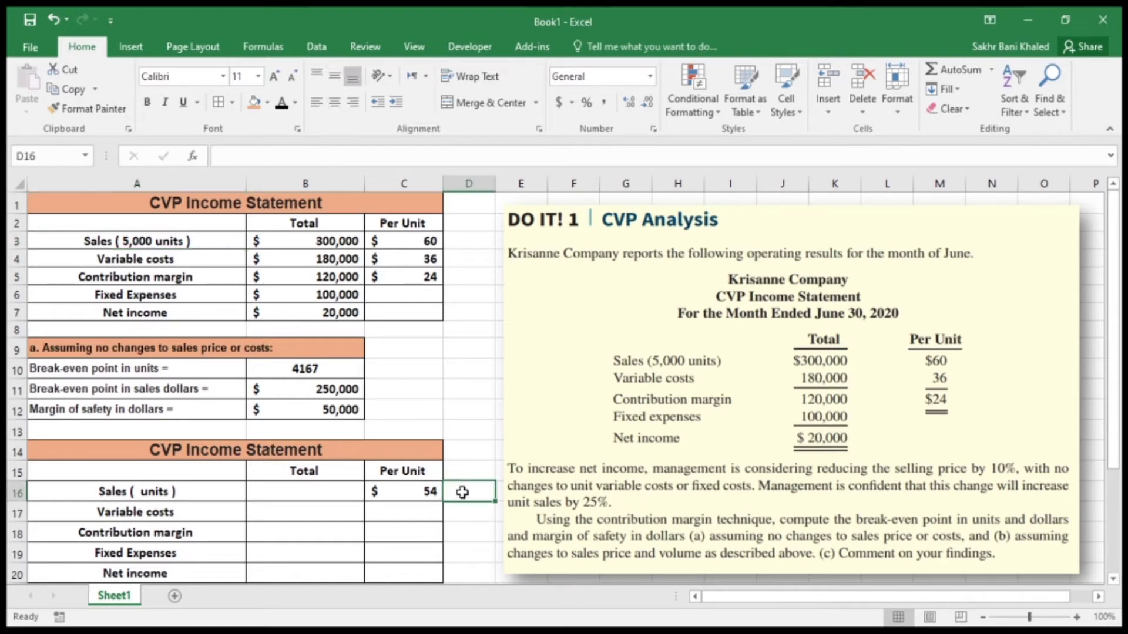
pyautogui.write('=')
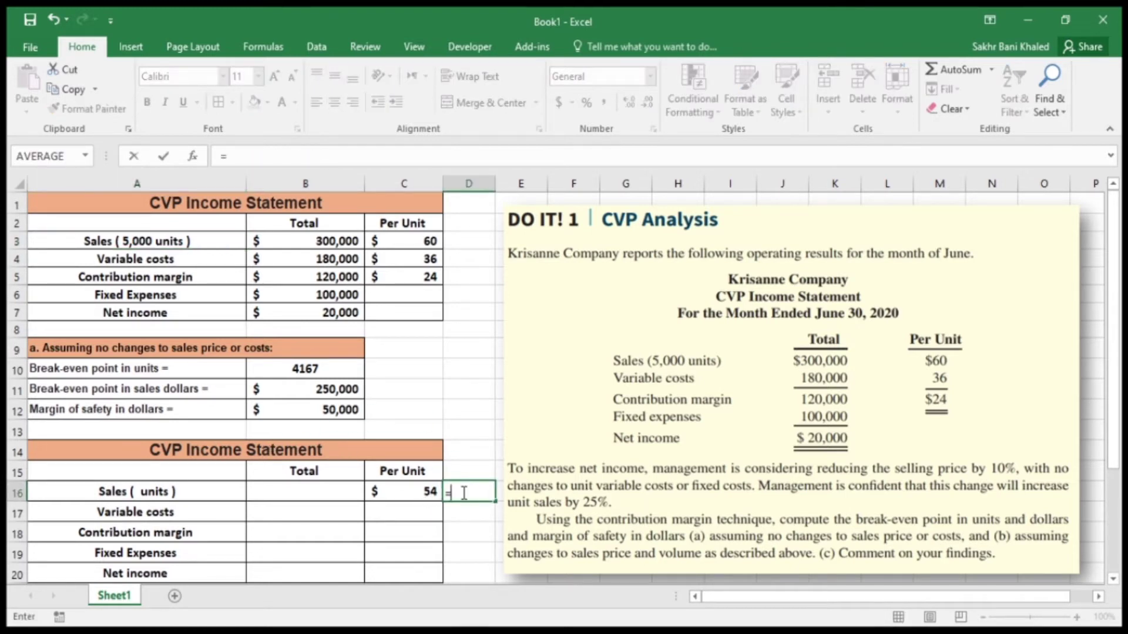
pyautogui.write('5000')
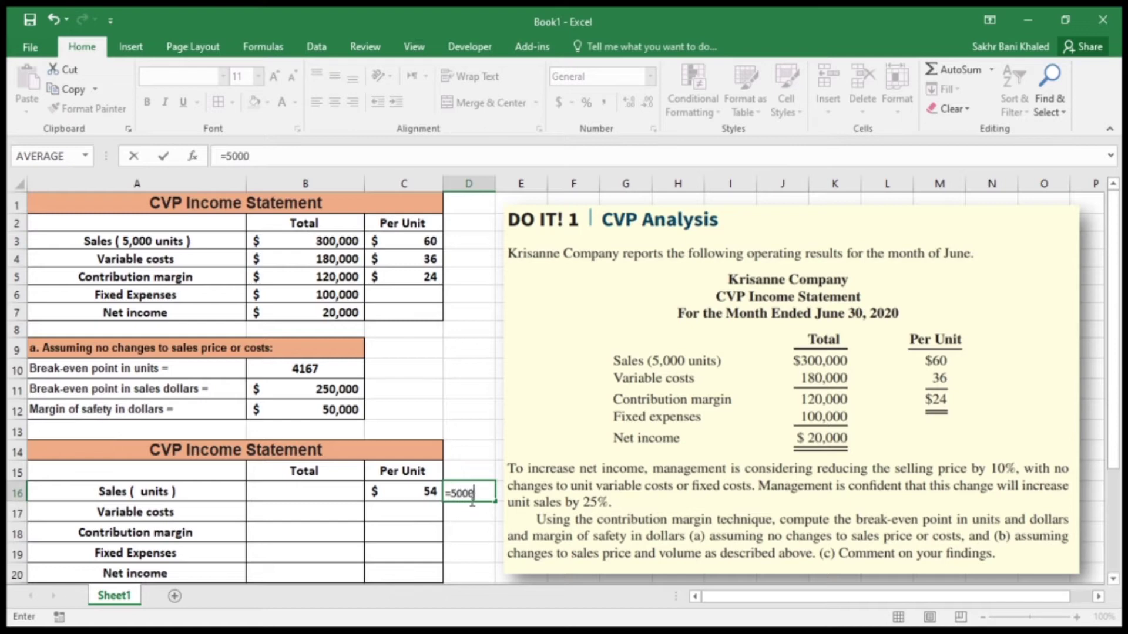
pyautogui.write('*1.25')
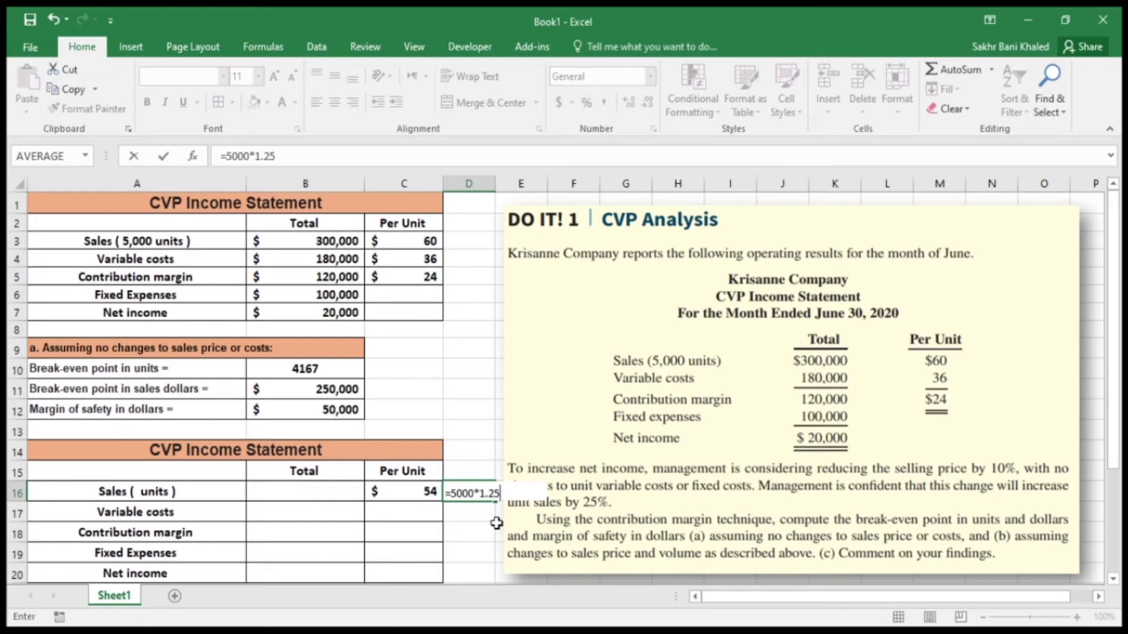
pyautogui.press('Return')
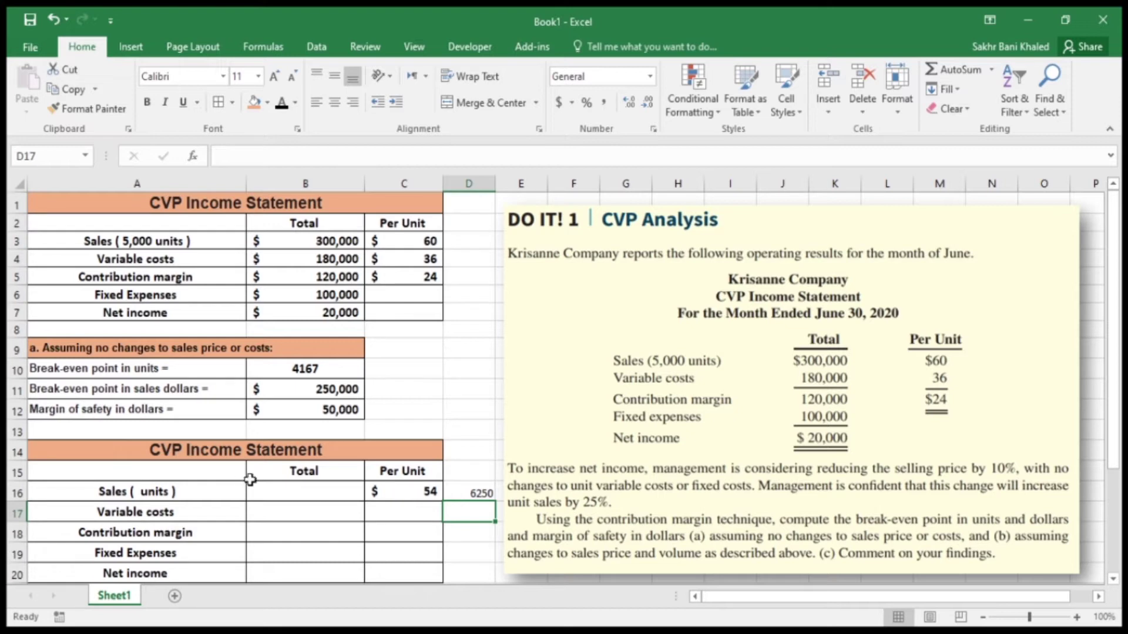
# Copy the formatting of the break-even units result in B10 to the new unit sales figure in D16
pyautogui.click(303, 369)
pyautogui.click(94, 109)
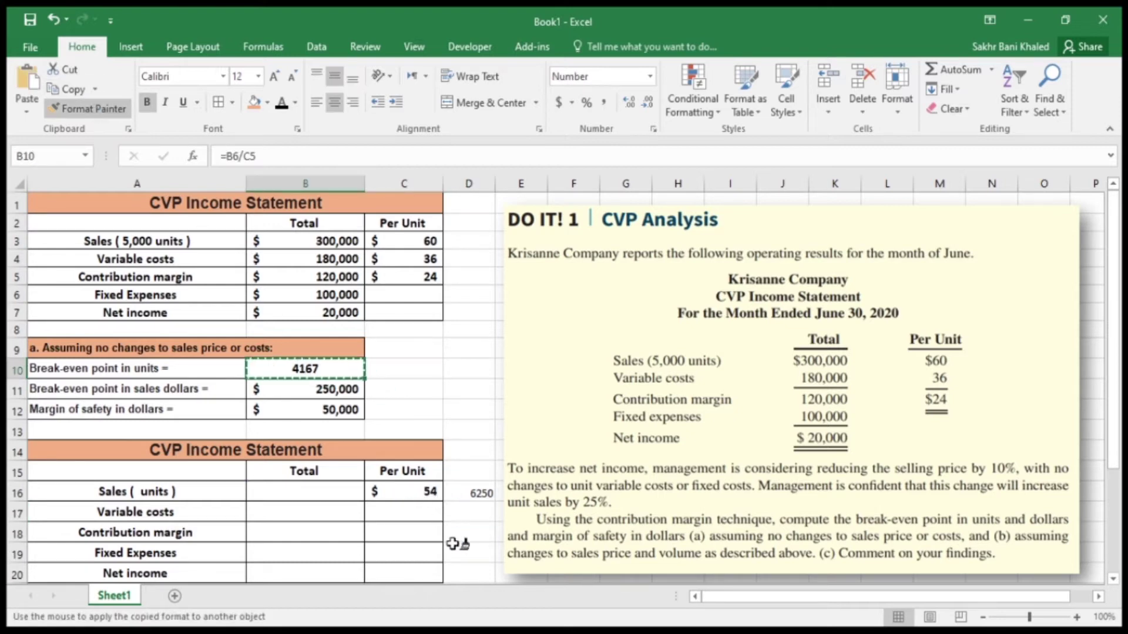
pyautogui.click(472, 493)
pyautogui.click(464, 535)
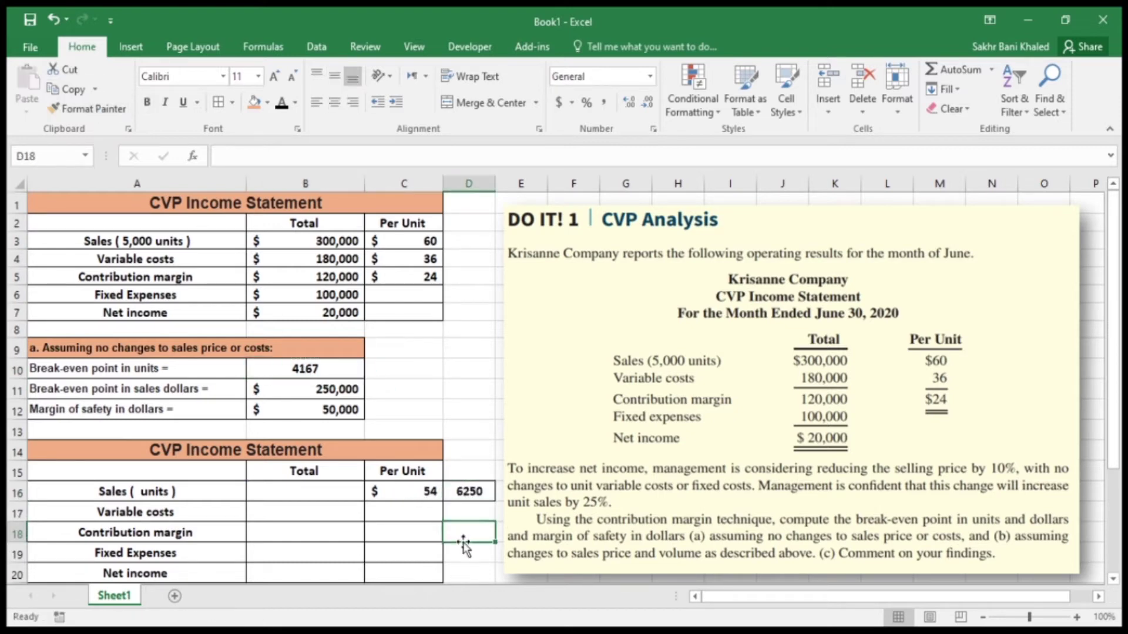
# Compute the revised total sales in B16 with the formula =C16*D16
pyautogui.click(275, 493)
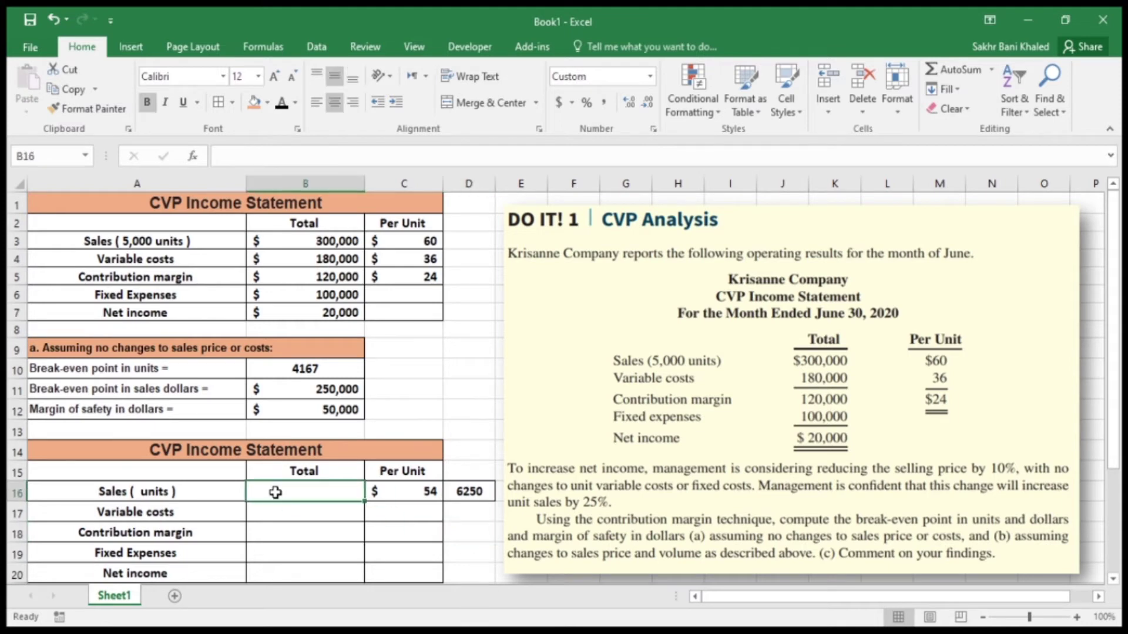
pyautogui.write('=')
pyautogui.click(418, 493)
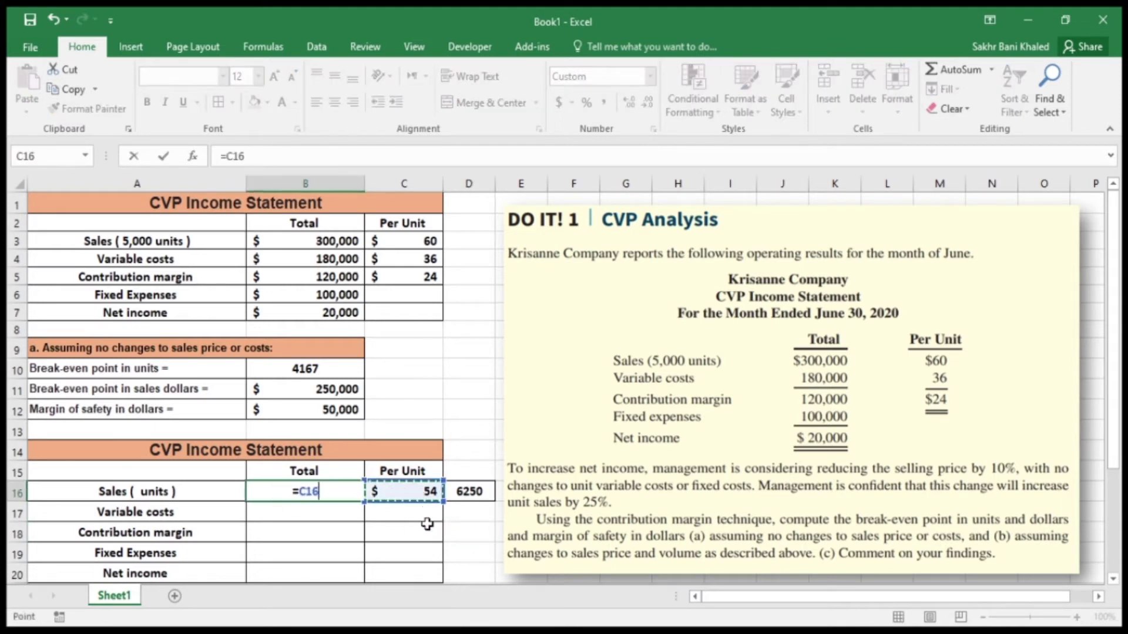
pyautogui.write('*')
pyautogui.click(467, 493)
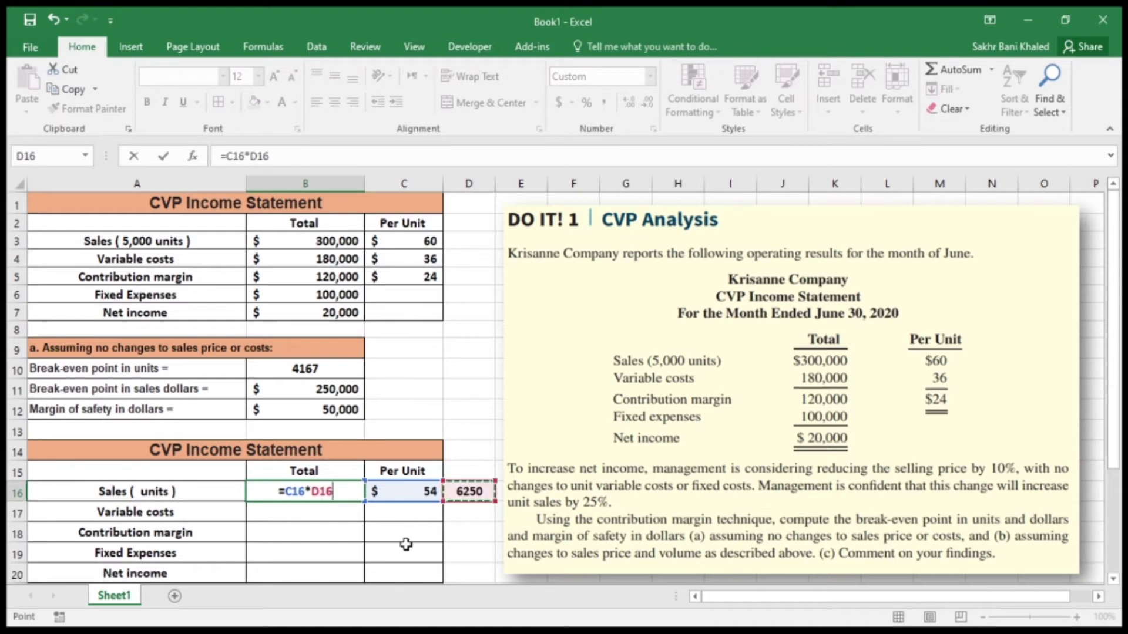
pyautogui.press('Return')
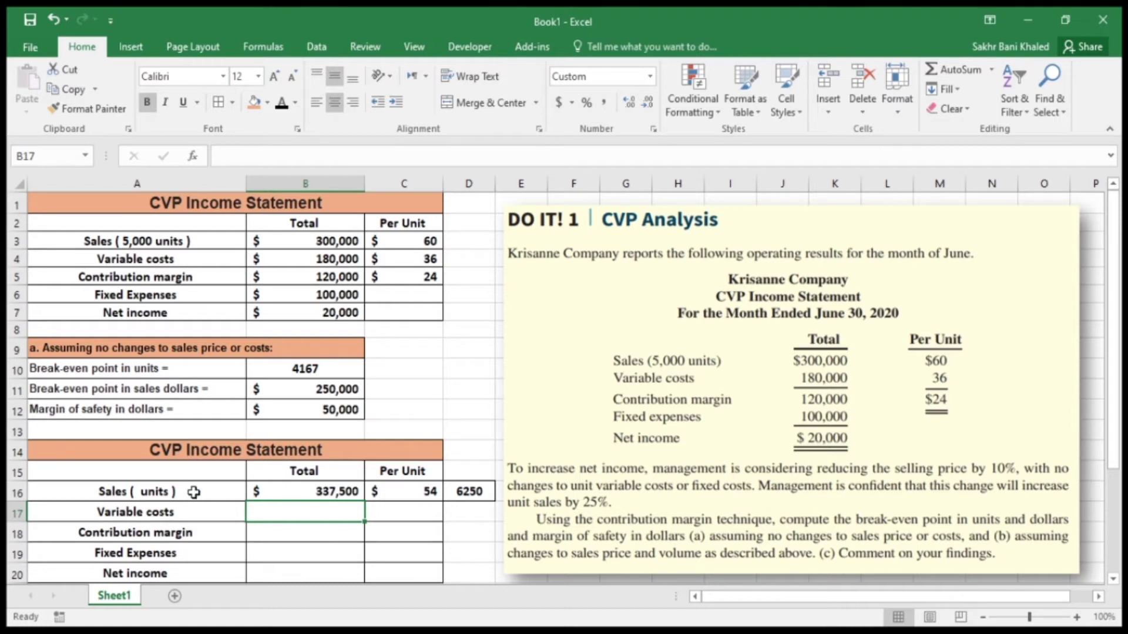
# Add the new quantity to the sales label in A16 so it reads Sales ( 6,250 units )
pyautogui.doubleClick(138, 491)
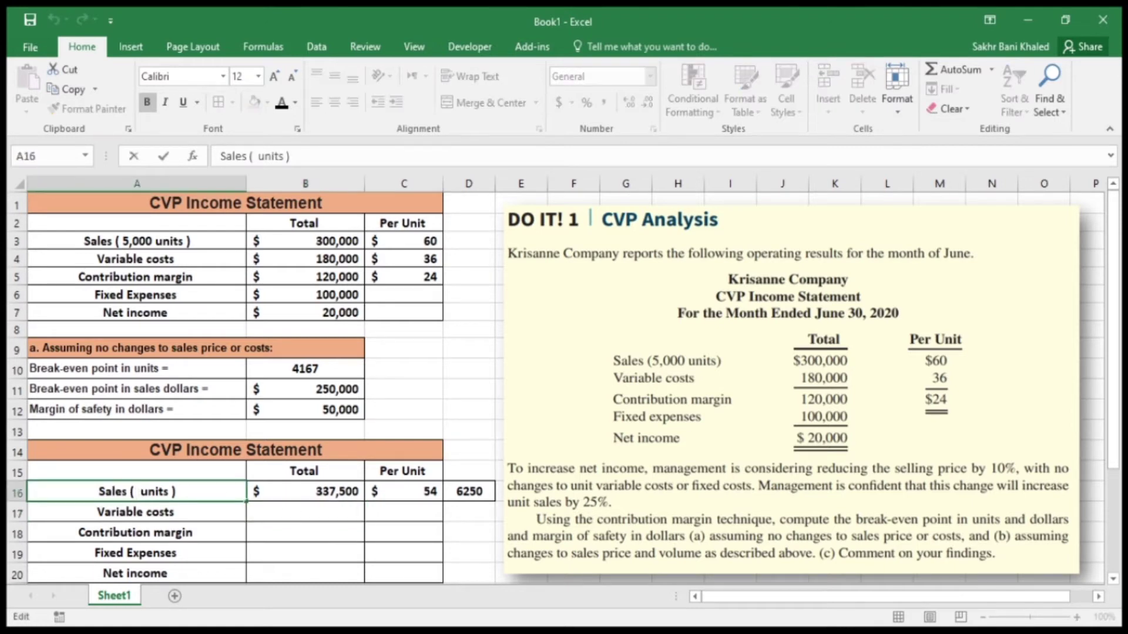
pyautogui.write('6')
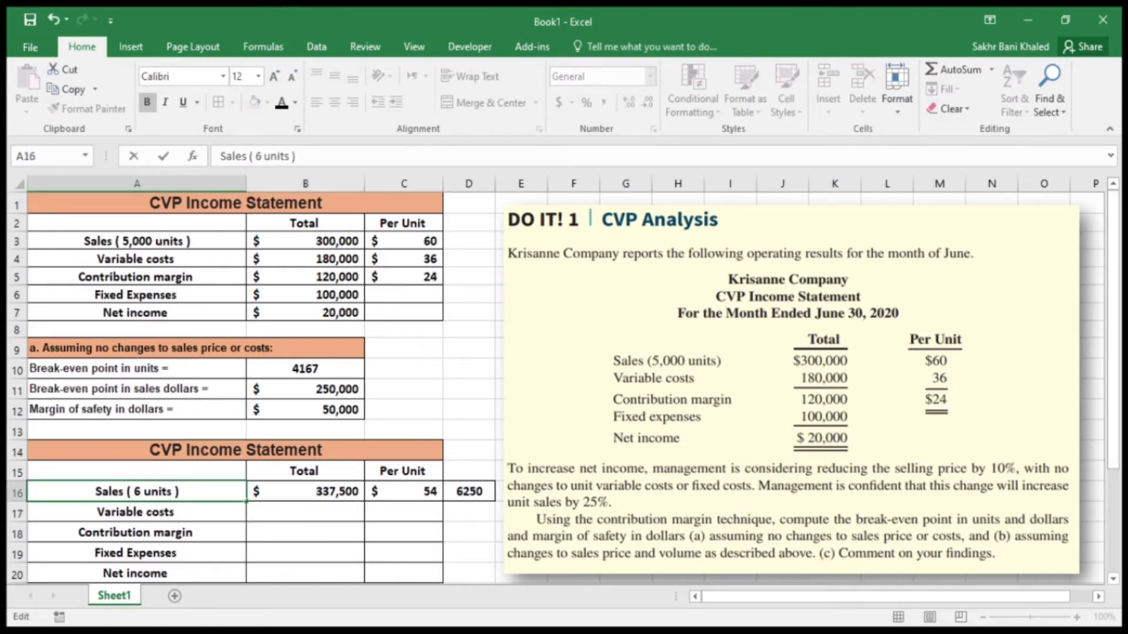
pyautogui.press('Left')
pyautogui.write(',250')
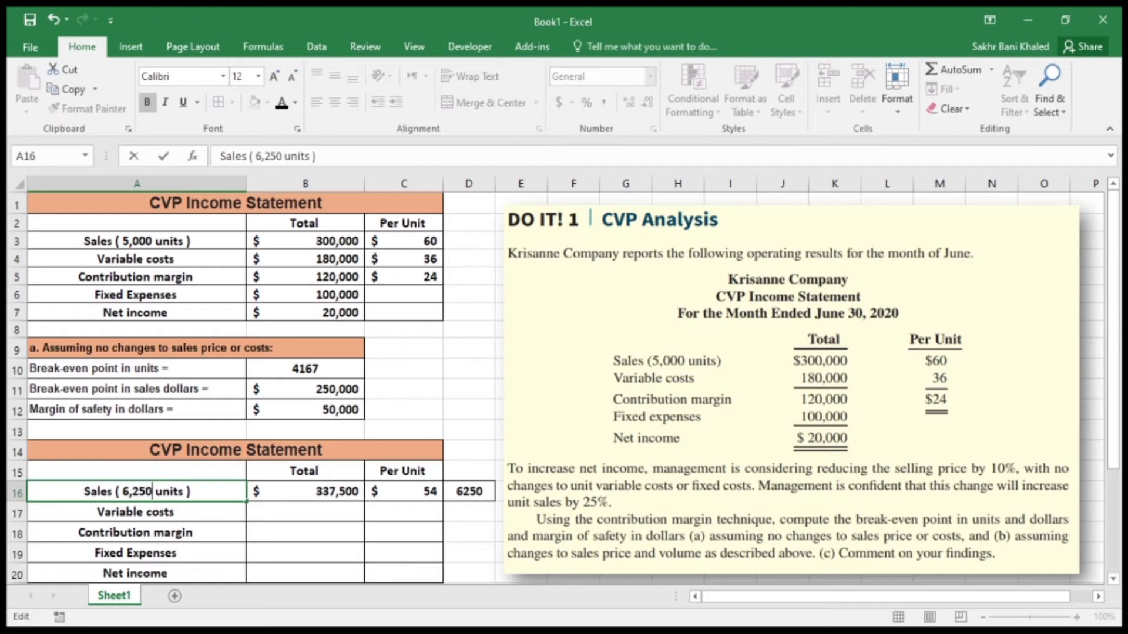
pyautogui.press('Return')
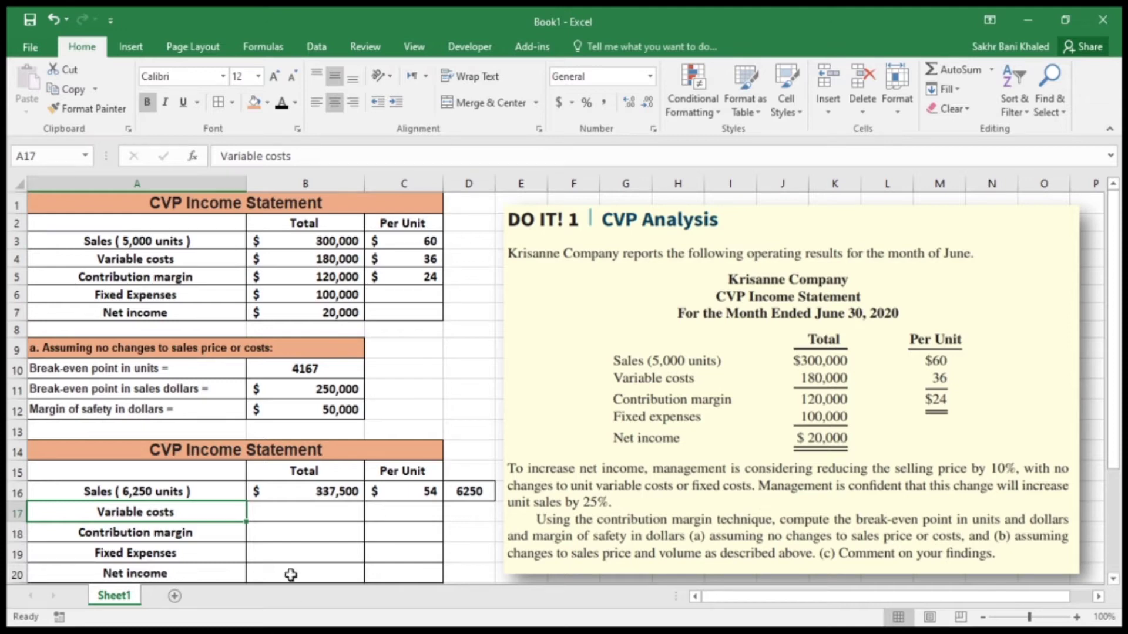
# Link the revised variable cost per unit in C17 to the original one with the formula =C4
pyautogui.click(301, 508)
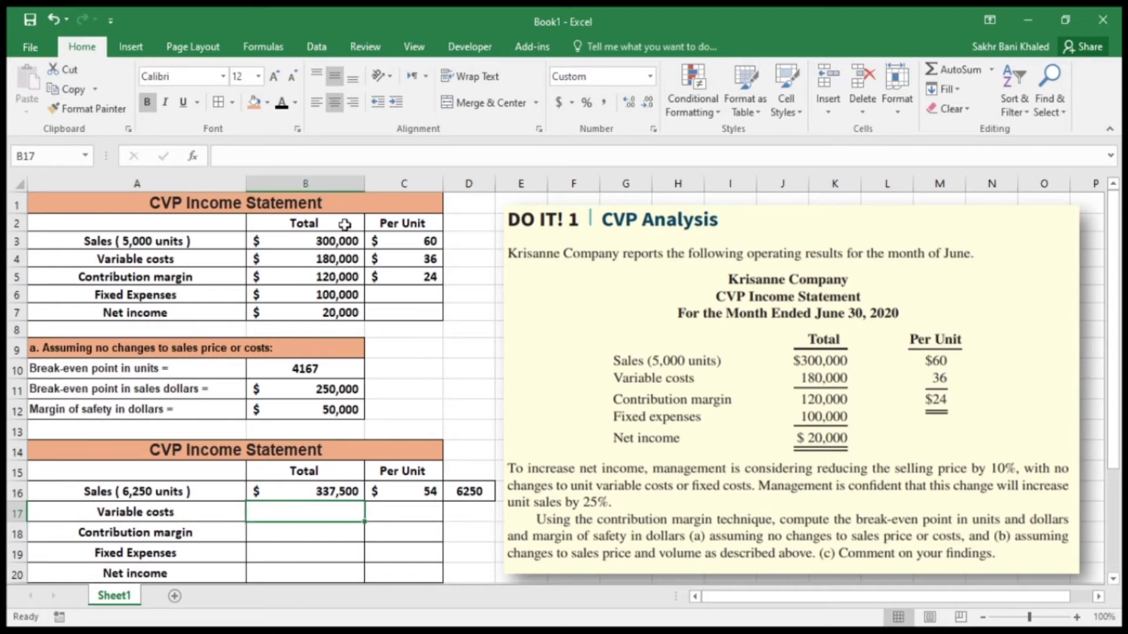
pyautogui.click(418, 513)
pyautogui.write('=')
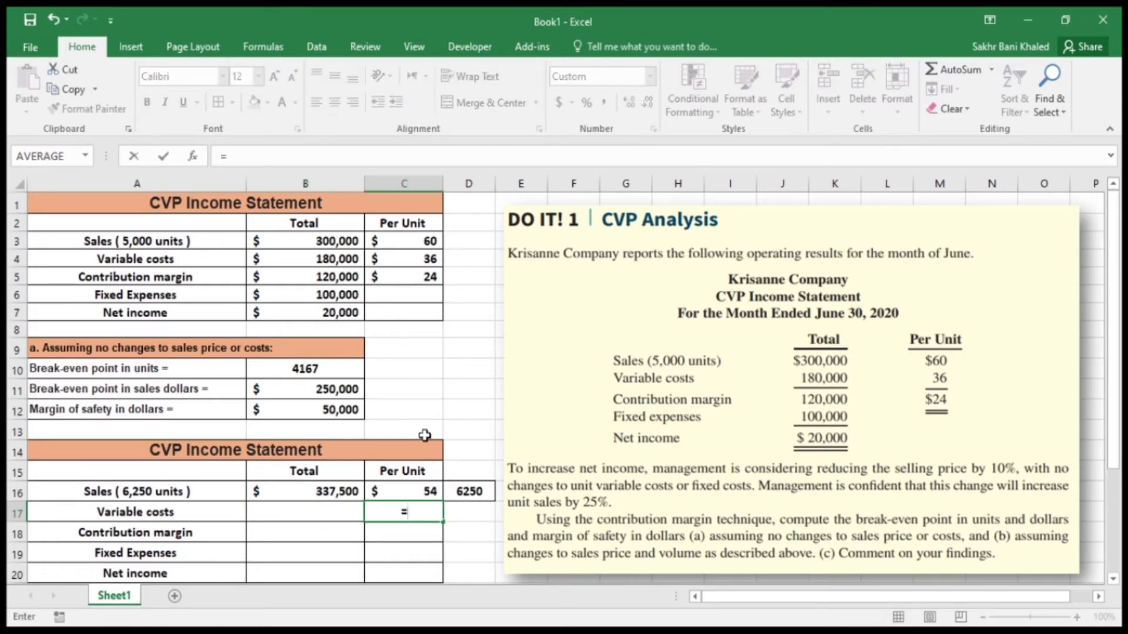
pyautogui.click(431, 256)
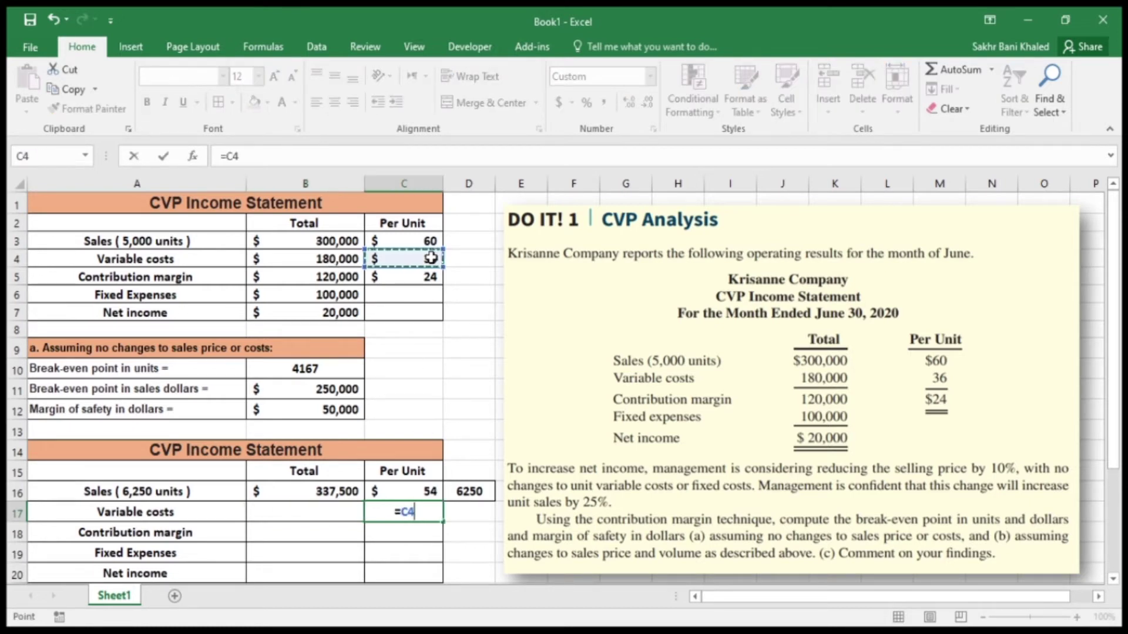
pyautogui.press('Return')
# Compute the revised total variable costs in B17 with the formula =C17*D16
pyautogui.click(324, 514)
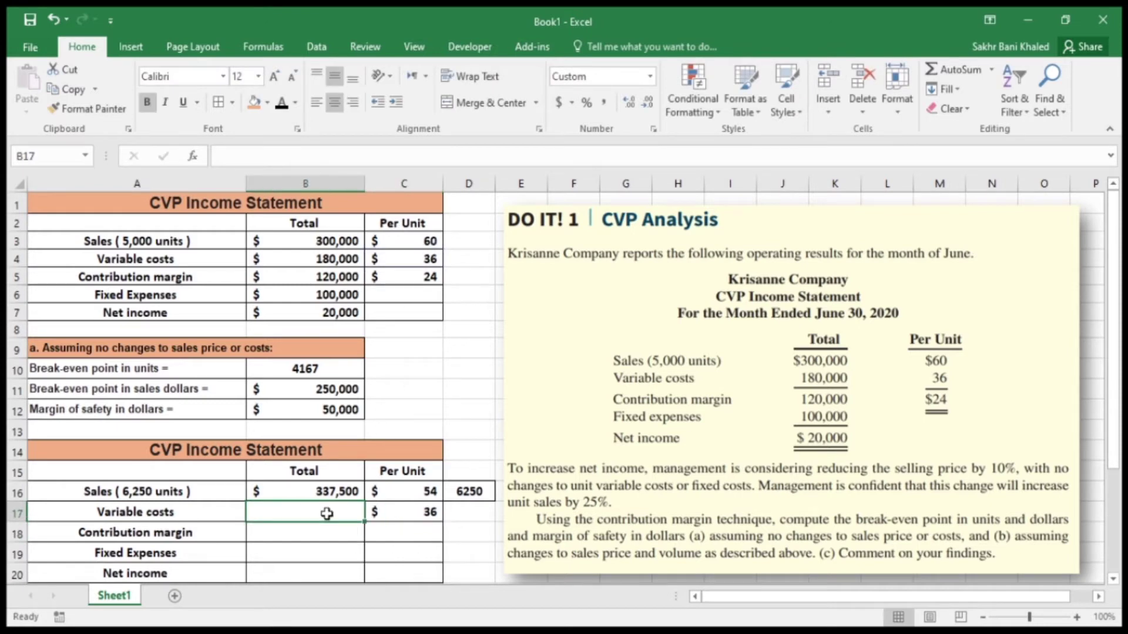
pyautogui.write('=')
pyautogui.click(399, 511)
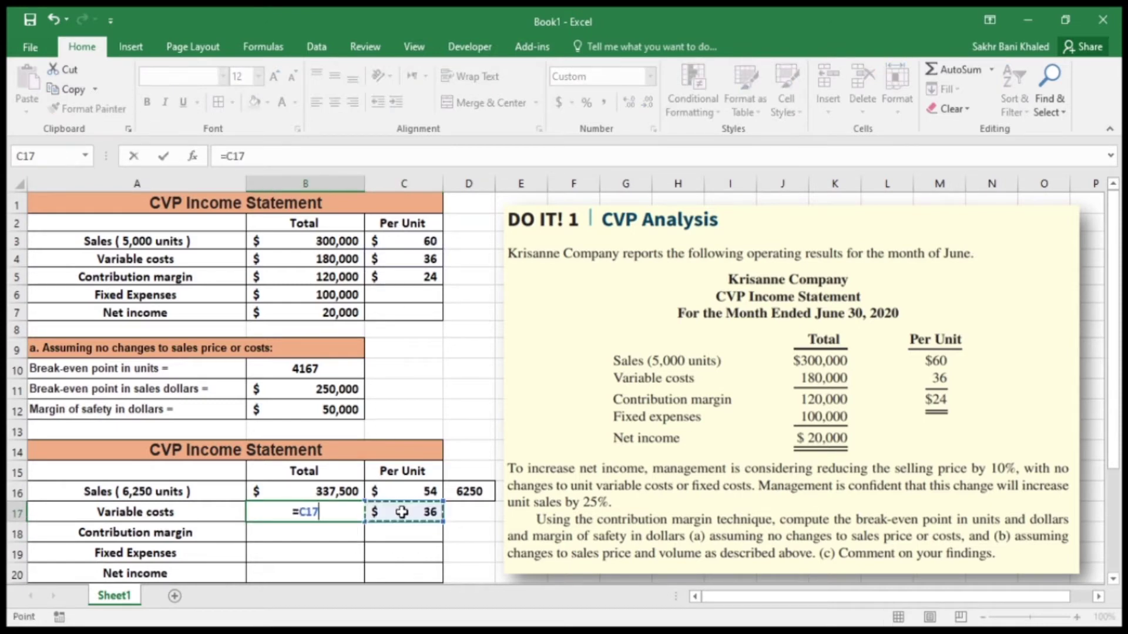
pyautogui.write('*')
pyautogui.click(469, 496)
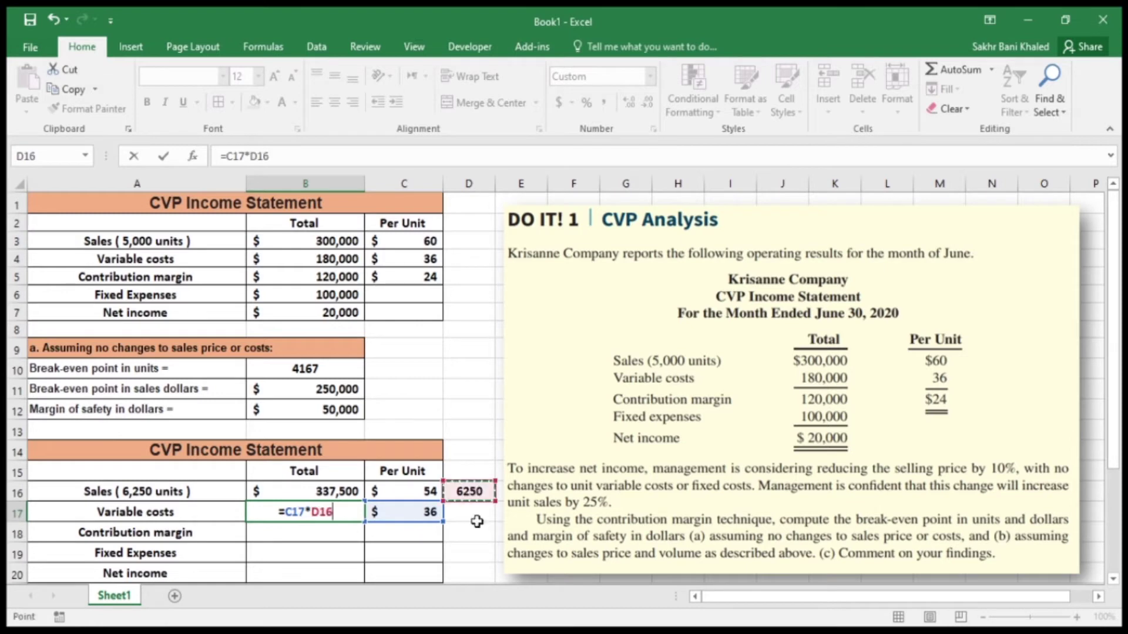
pyautogui.press('Return')
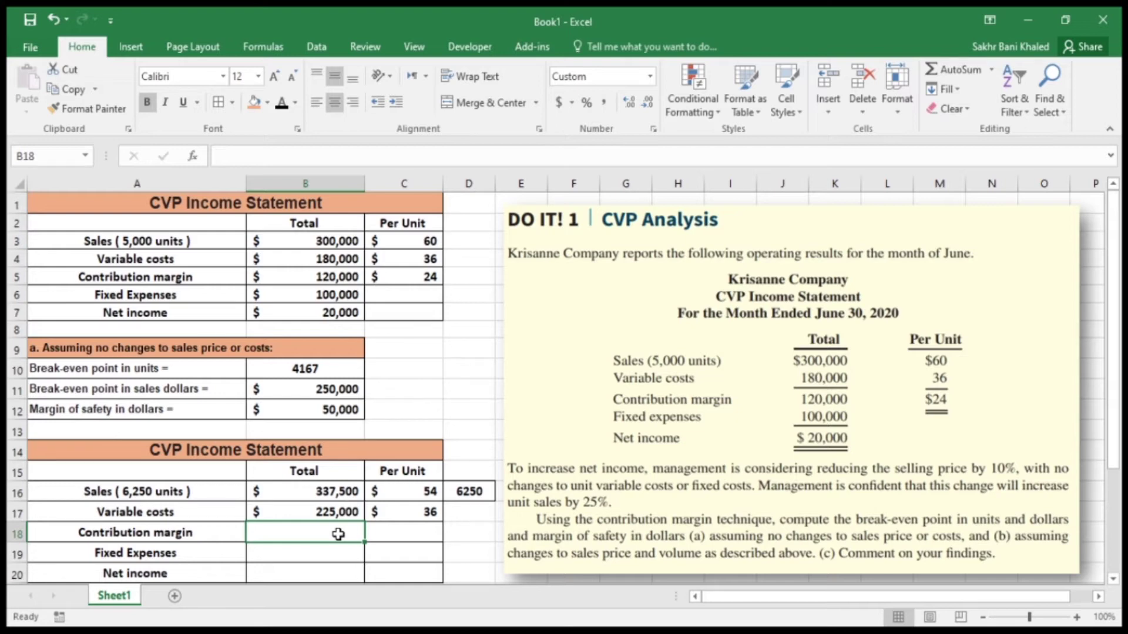
# Compute the revised total contribution margin in B18 with the formula =B16-B17
pyautogui.write('=')
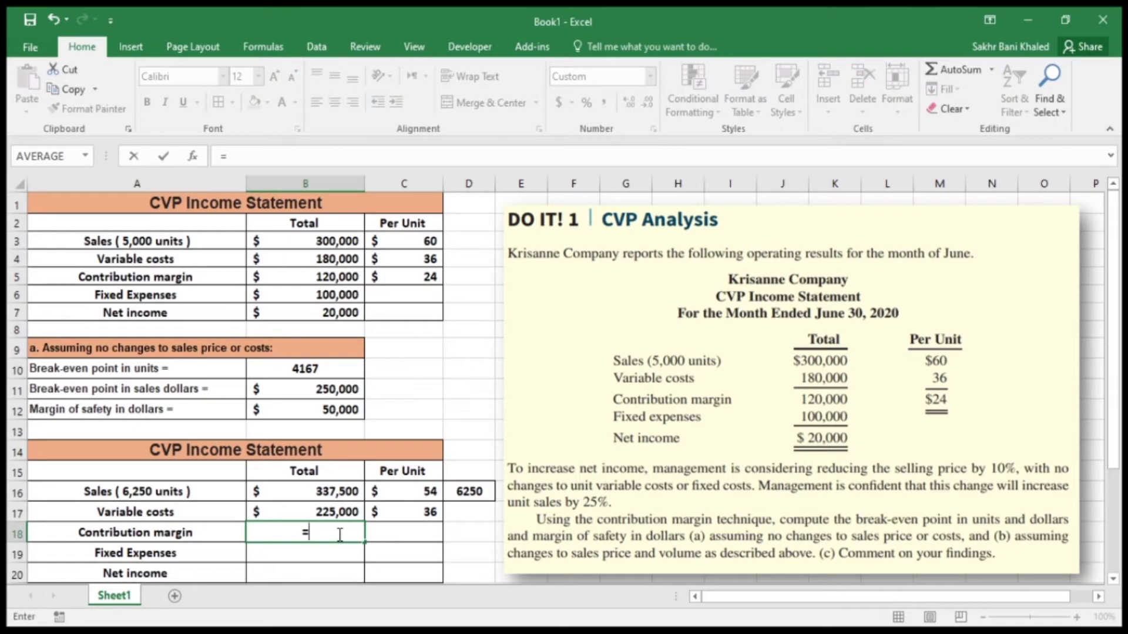
pyautogui.click(330, 498)
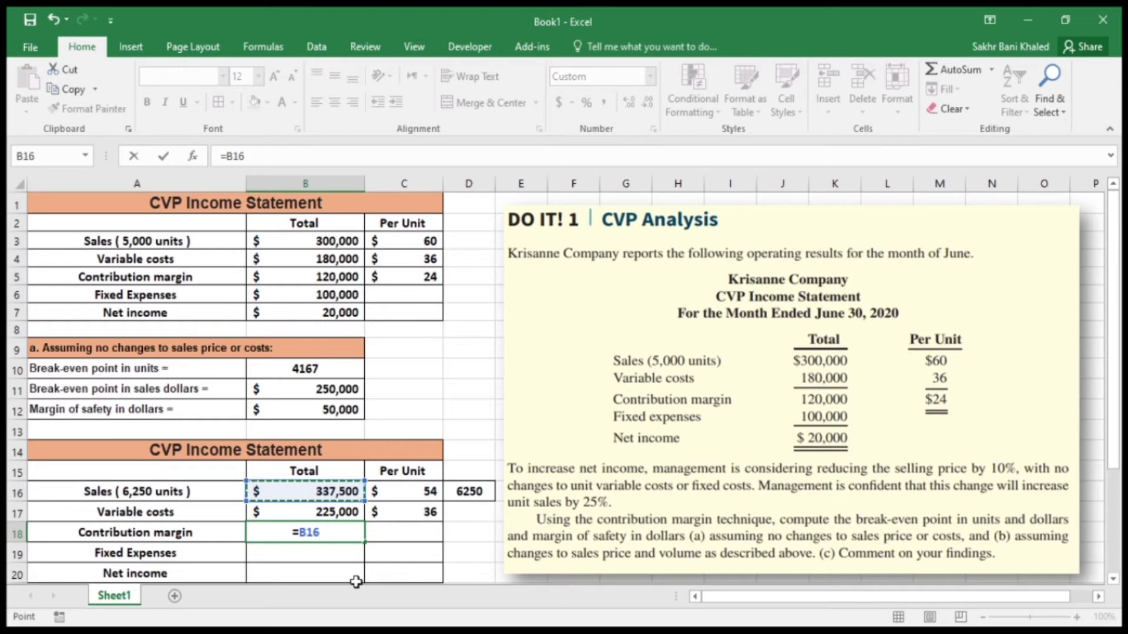
pyautogui.write('-')
pyautogui.click(327, 512)
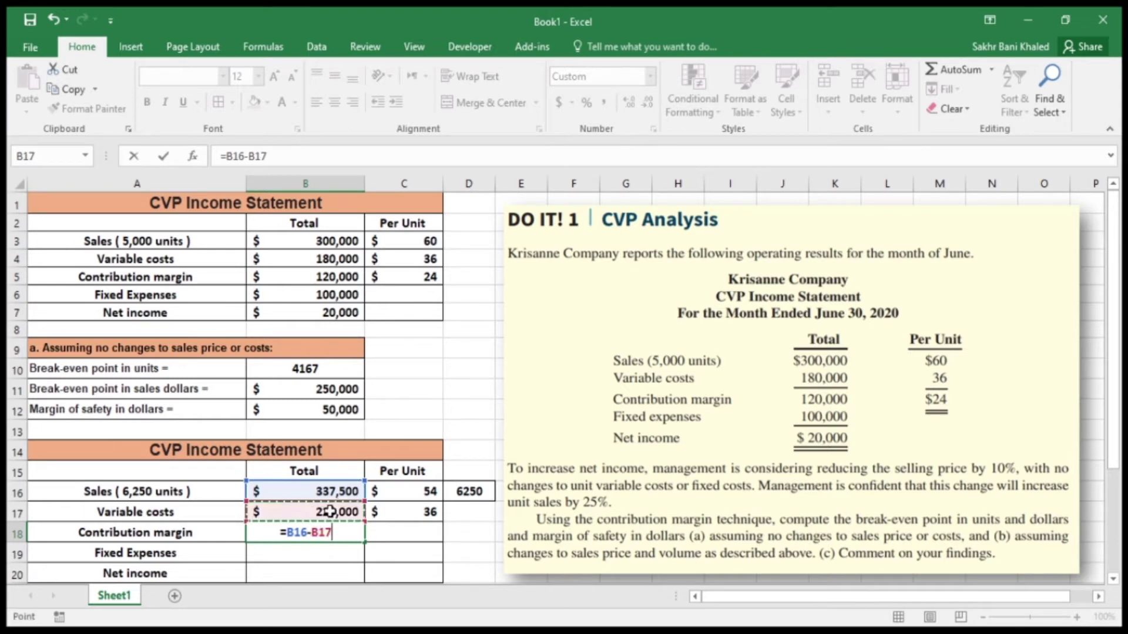
pyautogui.press('Return')
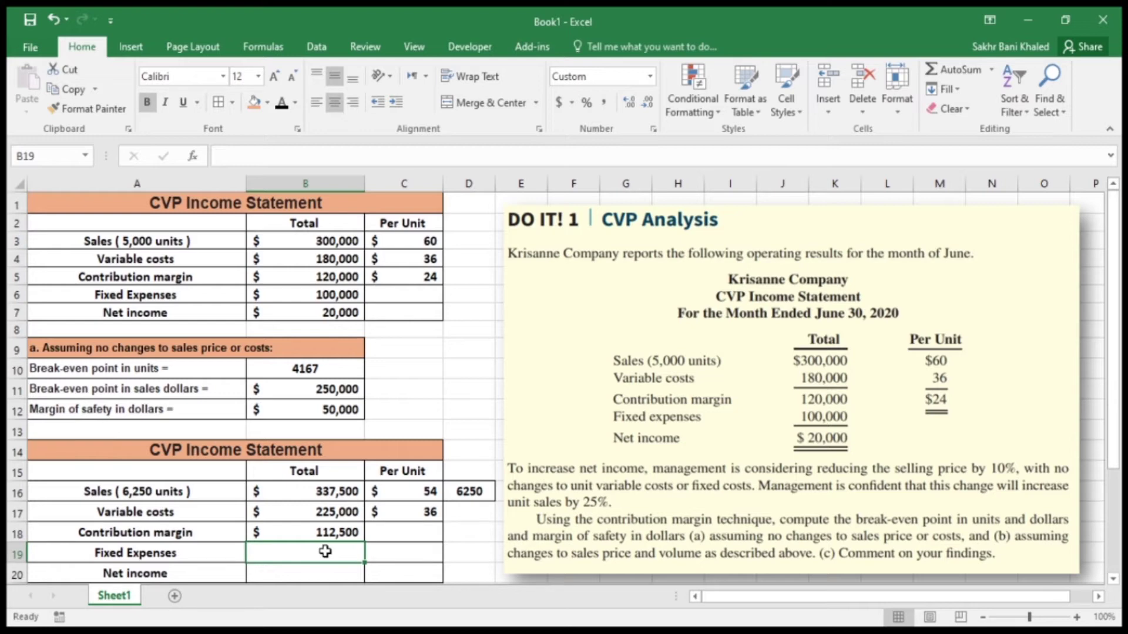
# Compute the revised contribution margin per unit in C18 by subtracting the variable cost in C17 from the price in C16
pyautogui.click(422, 531)
pyautogui.write('=')
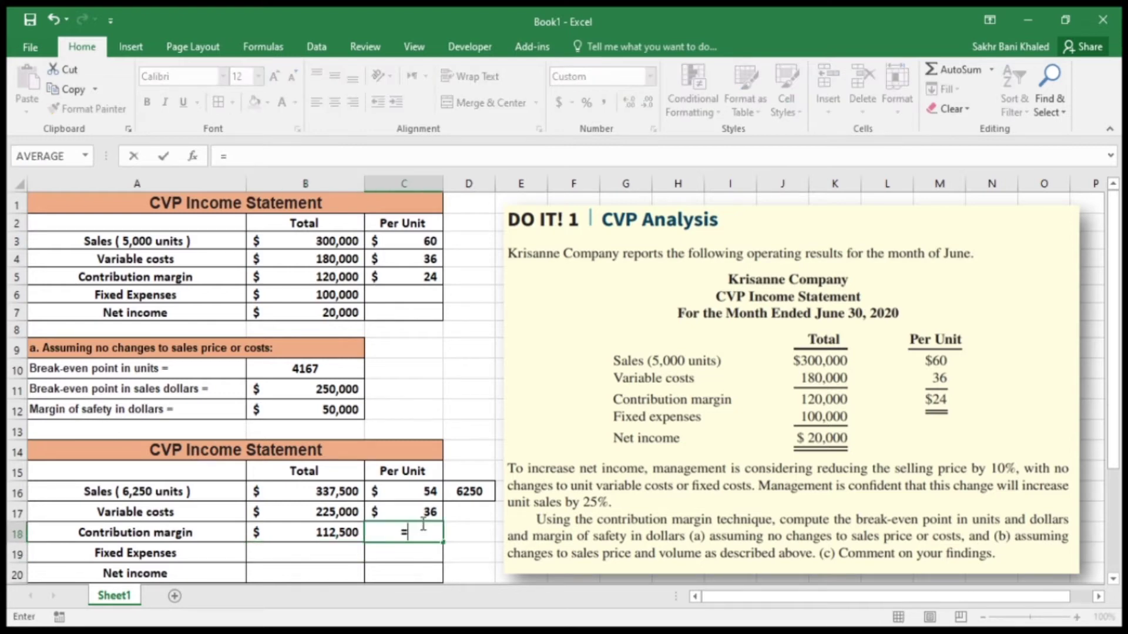
pyautogui.click(424, 491)
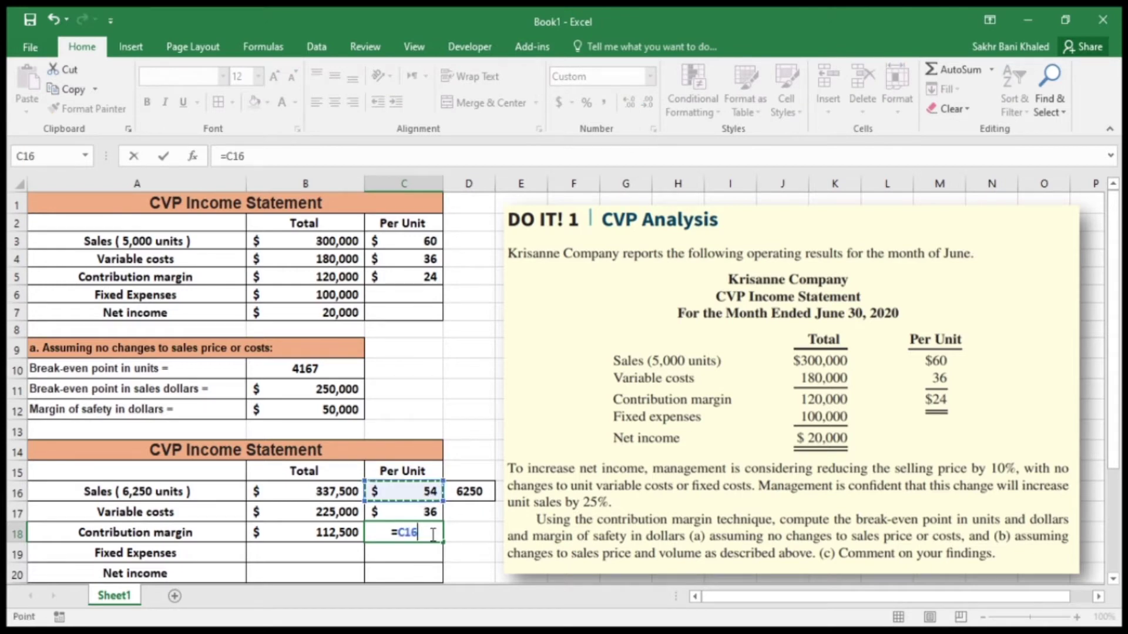
pyautogui.write('-')
pyautogui.click(426, 515)
pyautogui.press('Return')
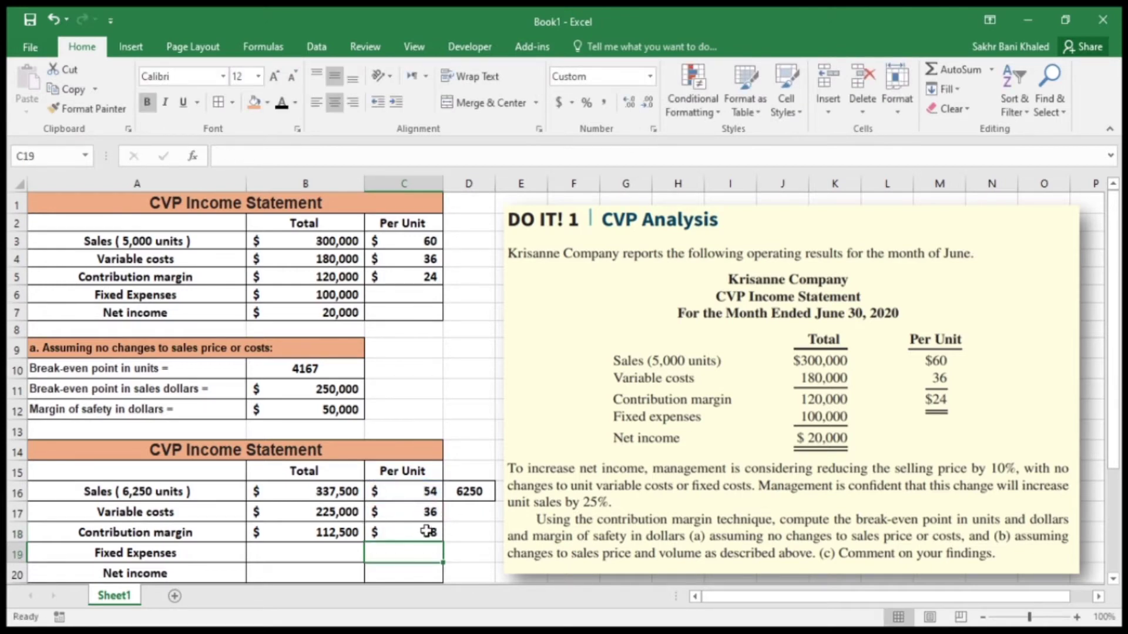
# Link the revised fixed expenses in B19 to the original amount with the formula =B6
pyautogui.click(330, 554)
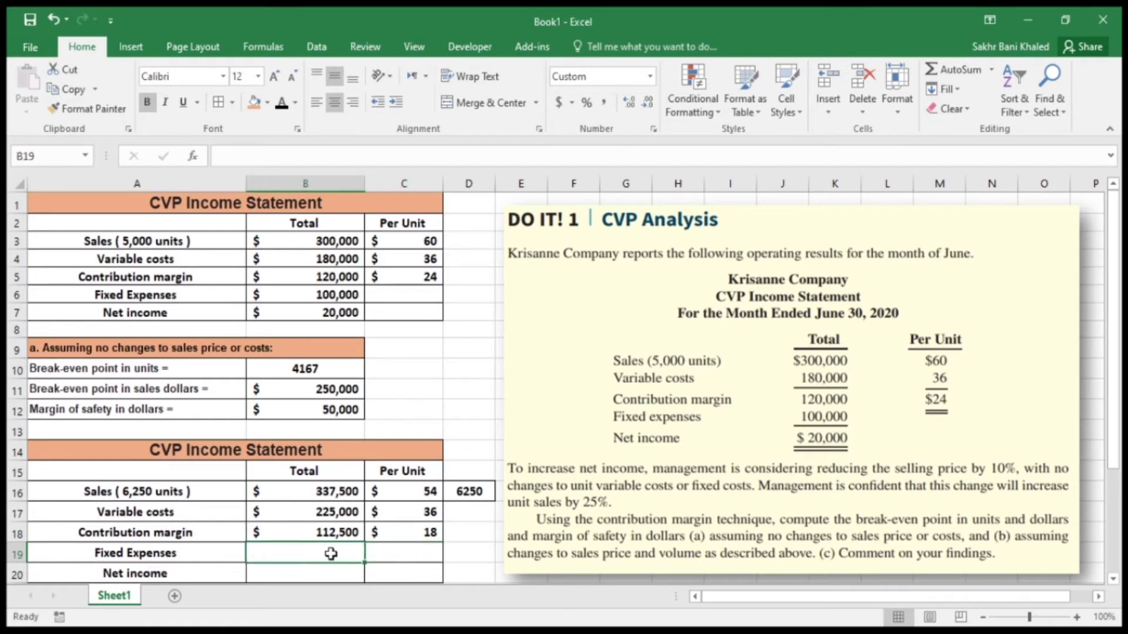
pyautogui.write('=')
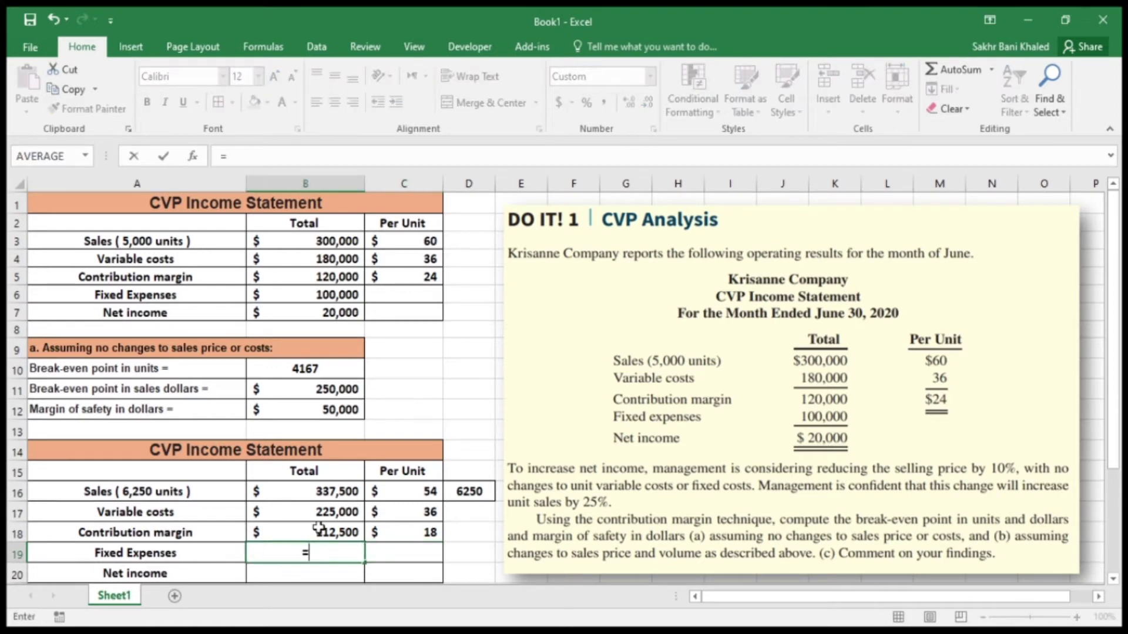
pyautogui.click(339, 296)
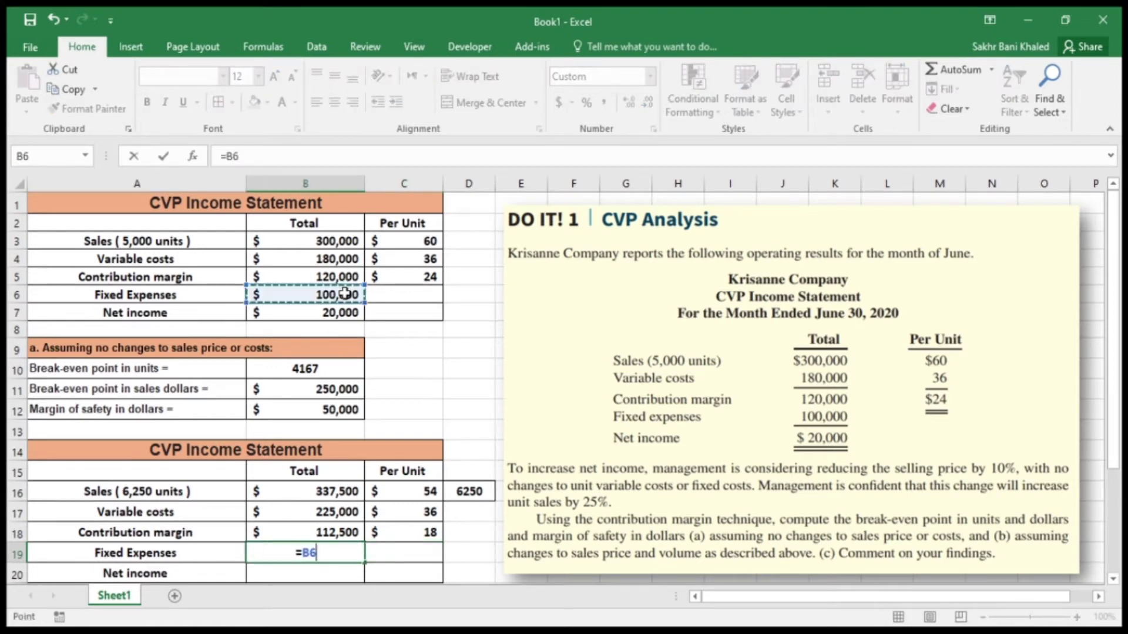
pyautogui.press('Return')
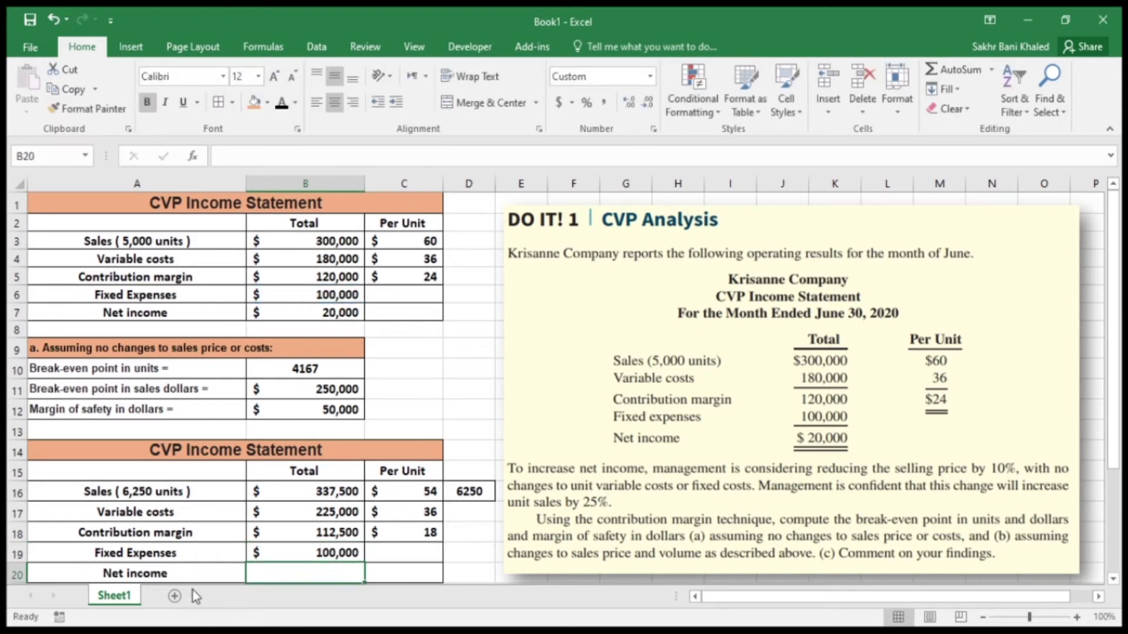
# Compute the revised net income in B20 by subtracting the fixed expenses in B19 from the contribution margin in B18
pyautogui.write('=')
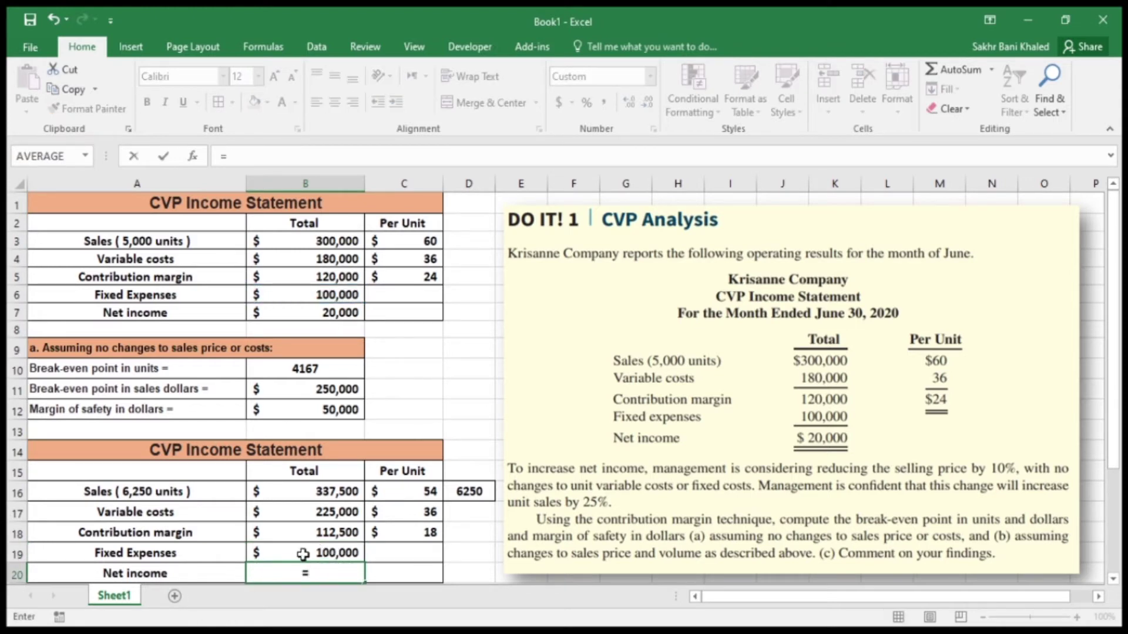
pyautogui.click(315, 538)
pyautogui.write('-')
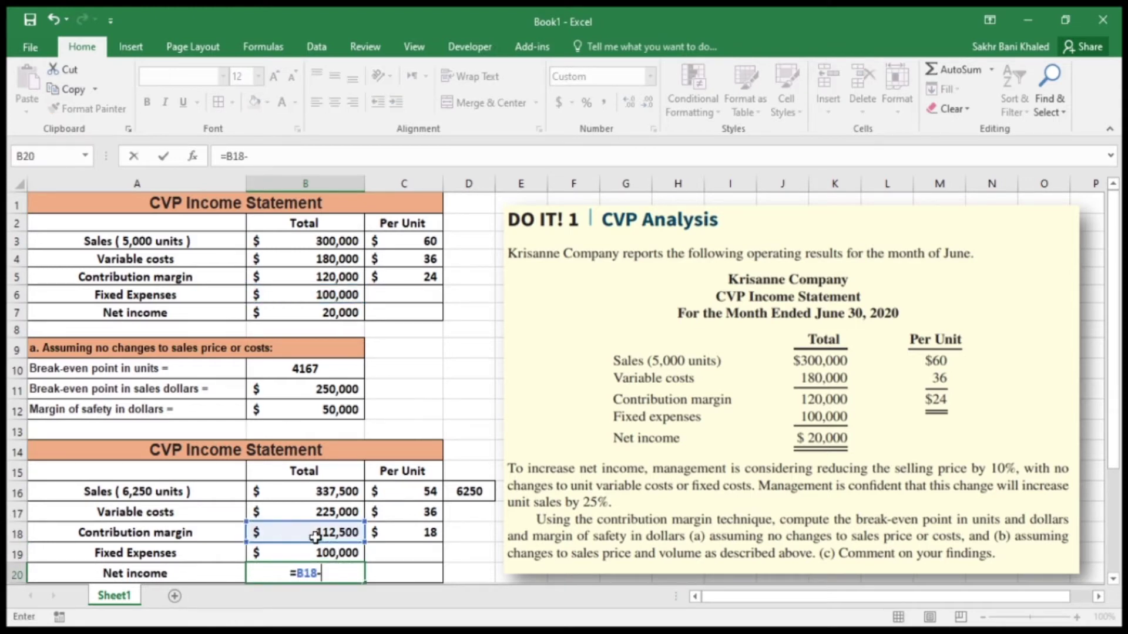
pyautogui.click(318, 550)
pyautogui.press('Return')
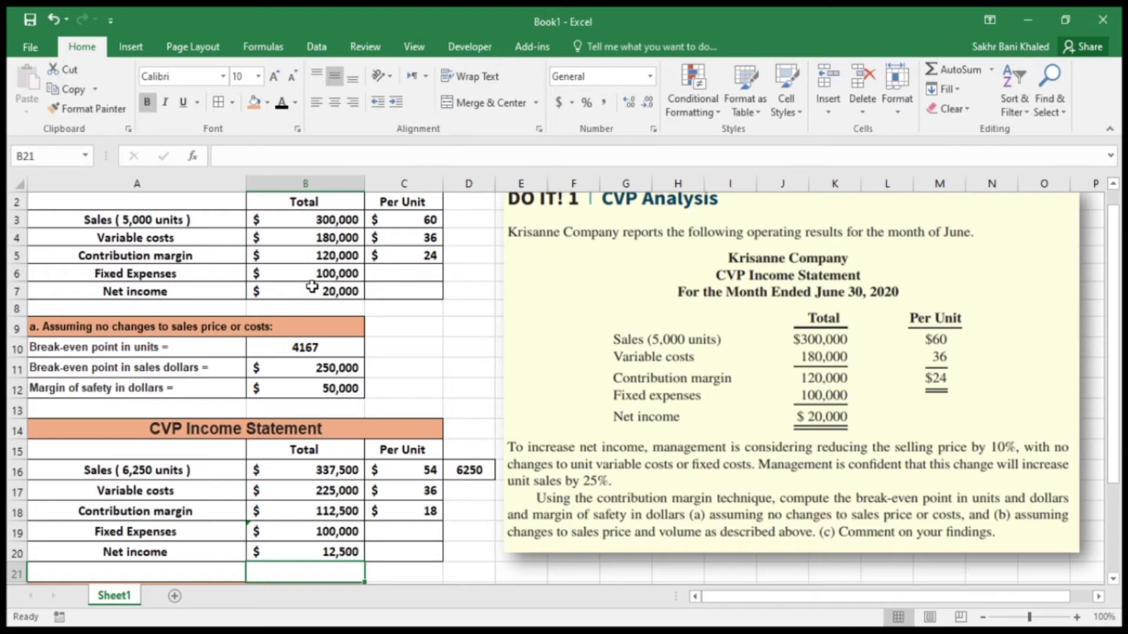
# Compute section b's break-even point in units in B23 with the formula =B19/C18
pyautogui.scroll(-2, 314, 335)
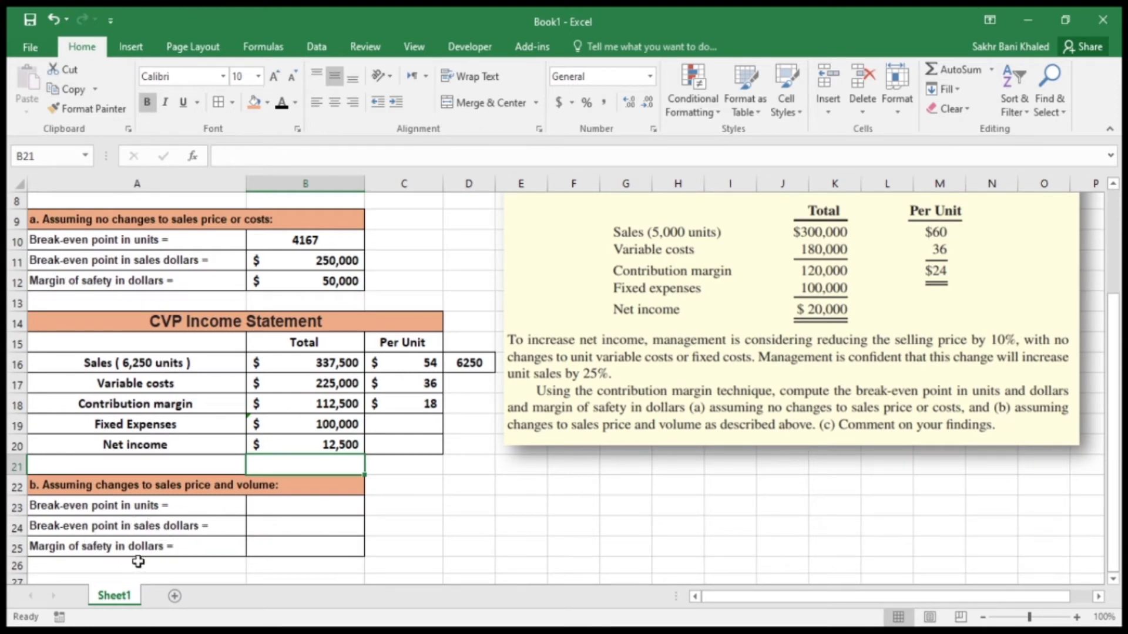
pyautogui.click(280, 506)
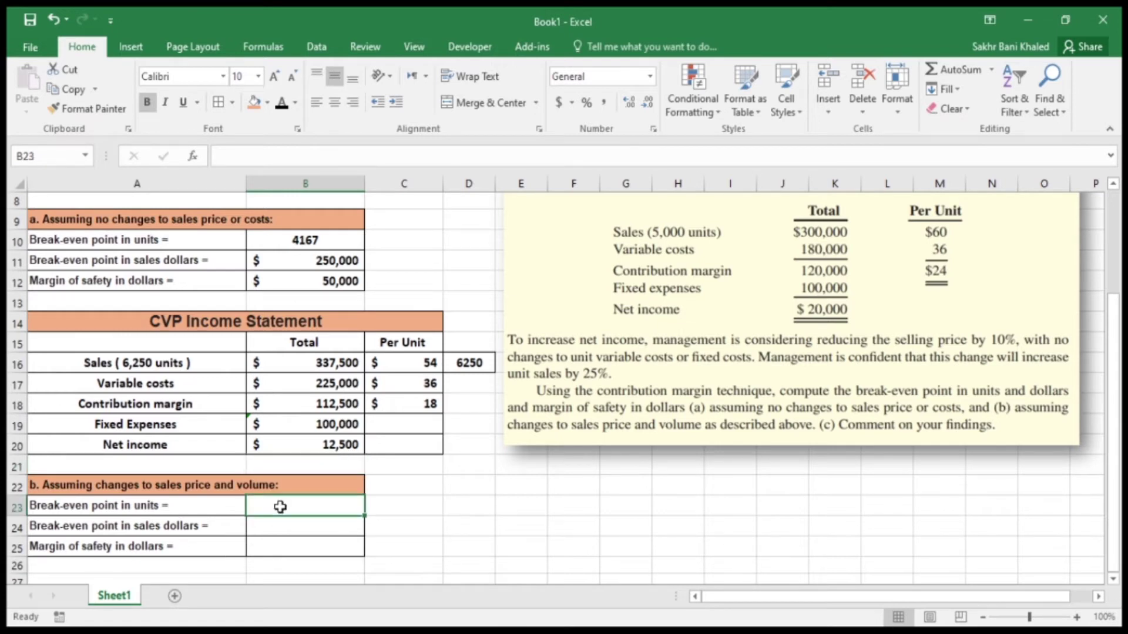
pyautogui.write('=')
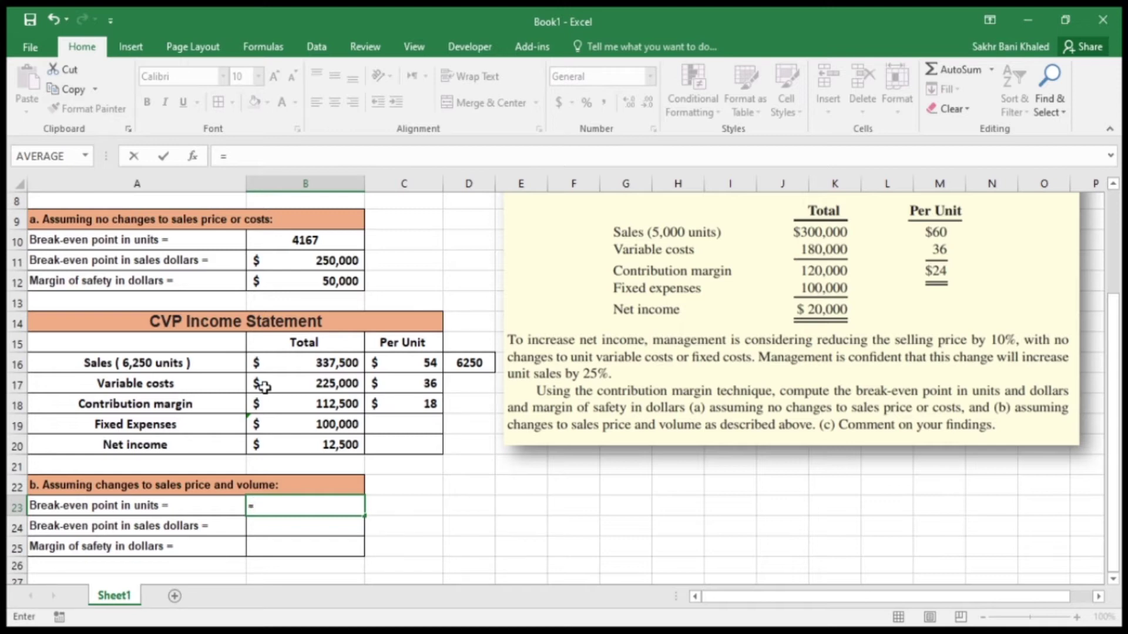
pyautogui.click(302, 421)
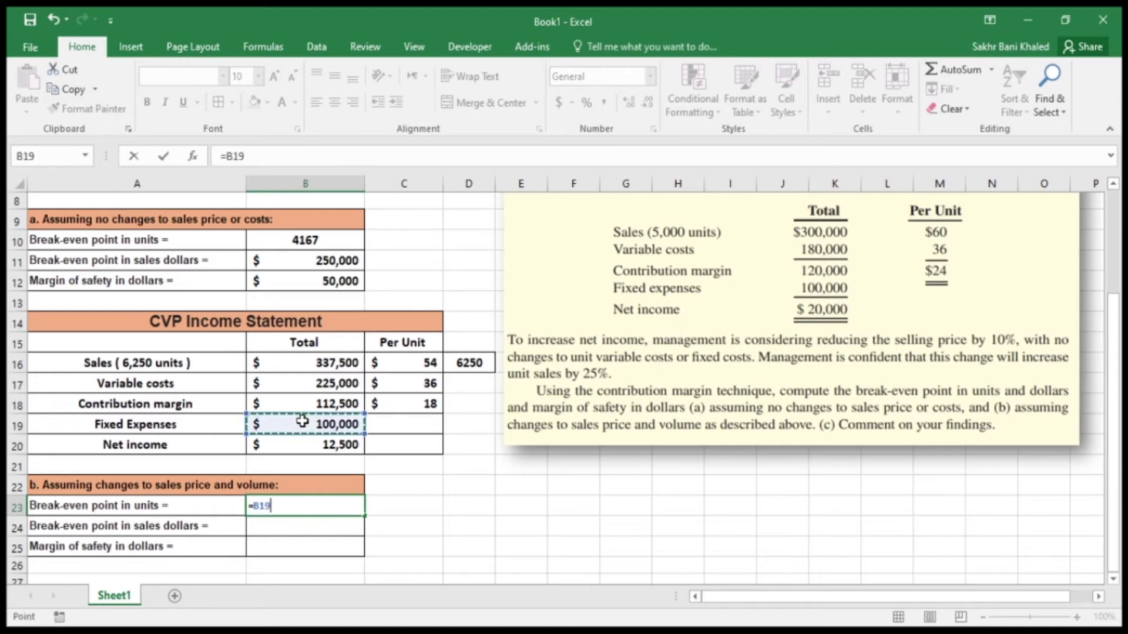
pyautogui.write('/')
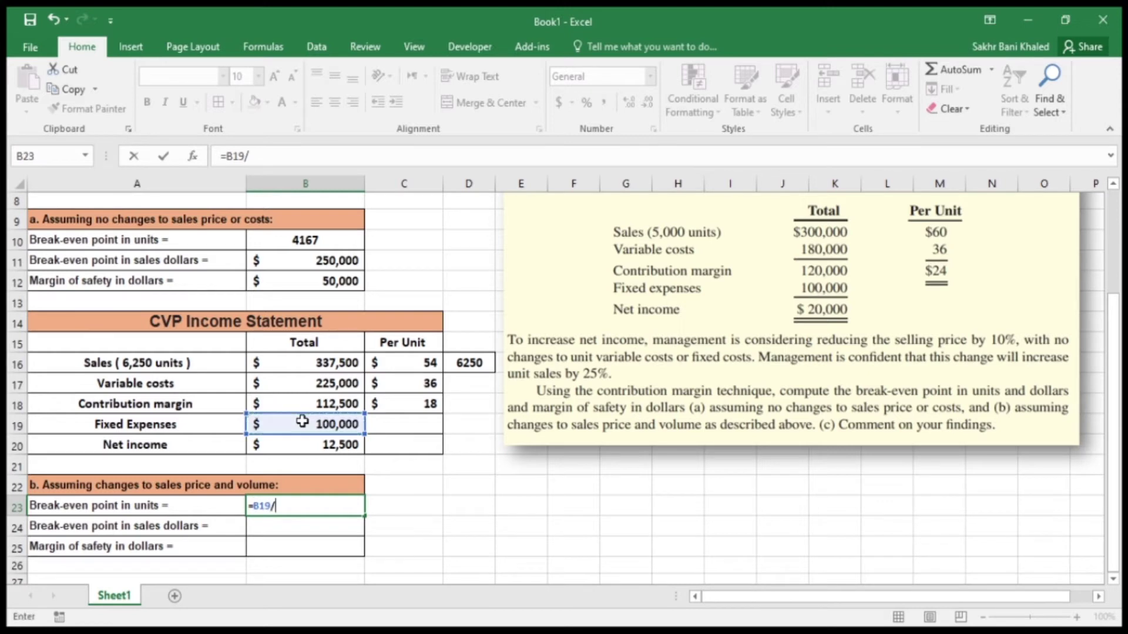
pyautogui.click(408, 402)
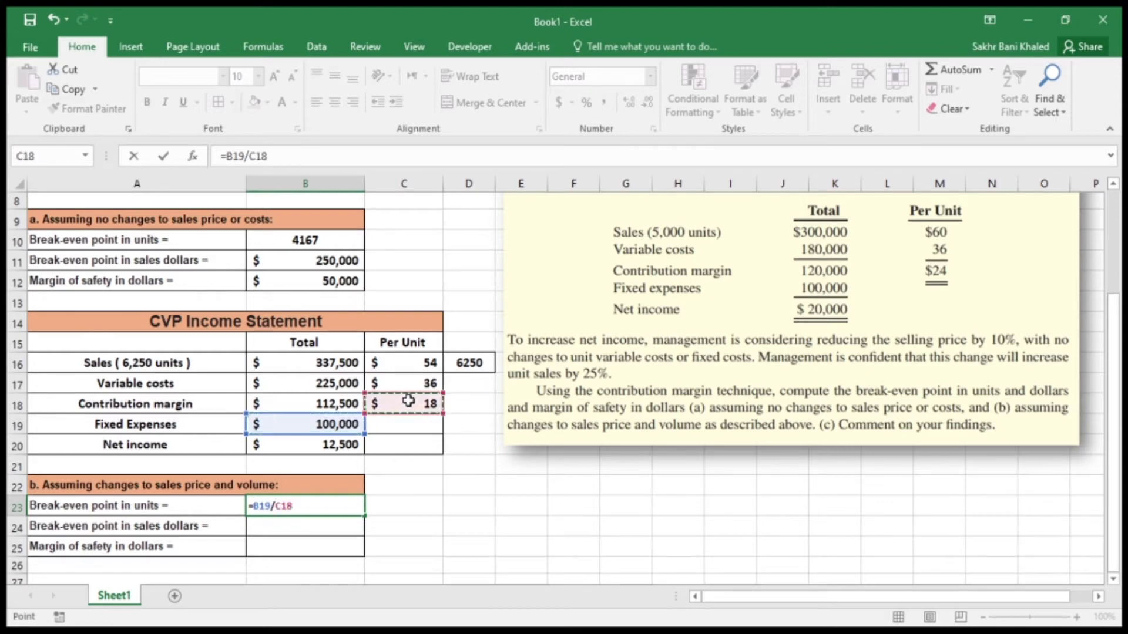
pyautogui.press('Return')
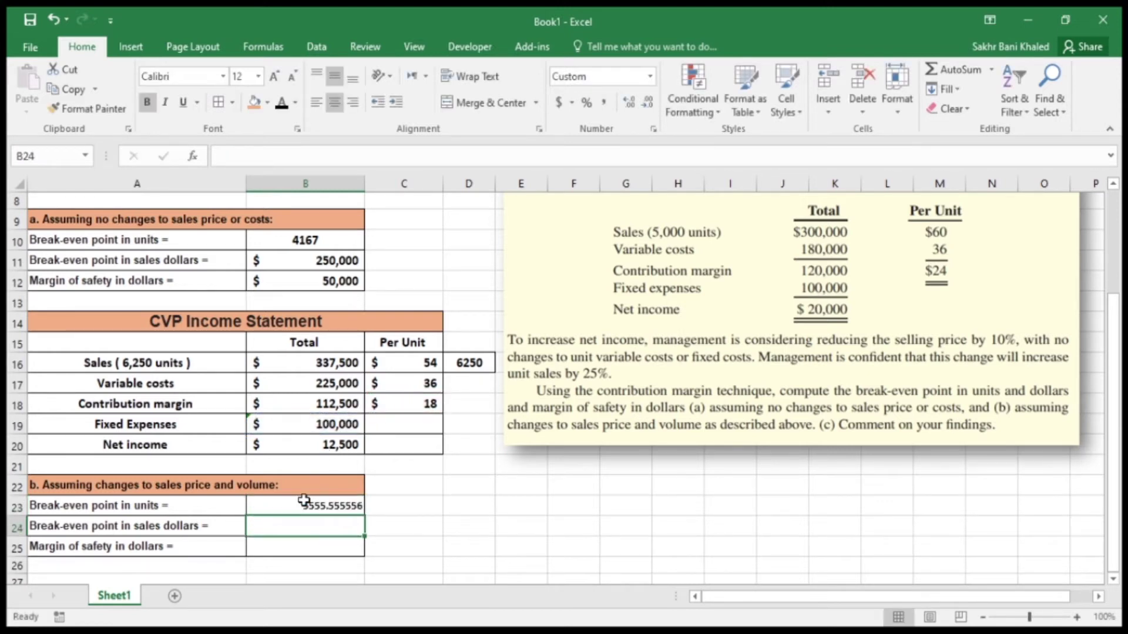
# Copy the formatting of section a's break-even units in B10 onto B23
pyautogui.press('Up')
pyautogui.click(322, 235)
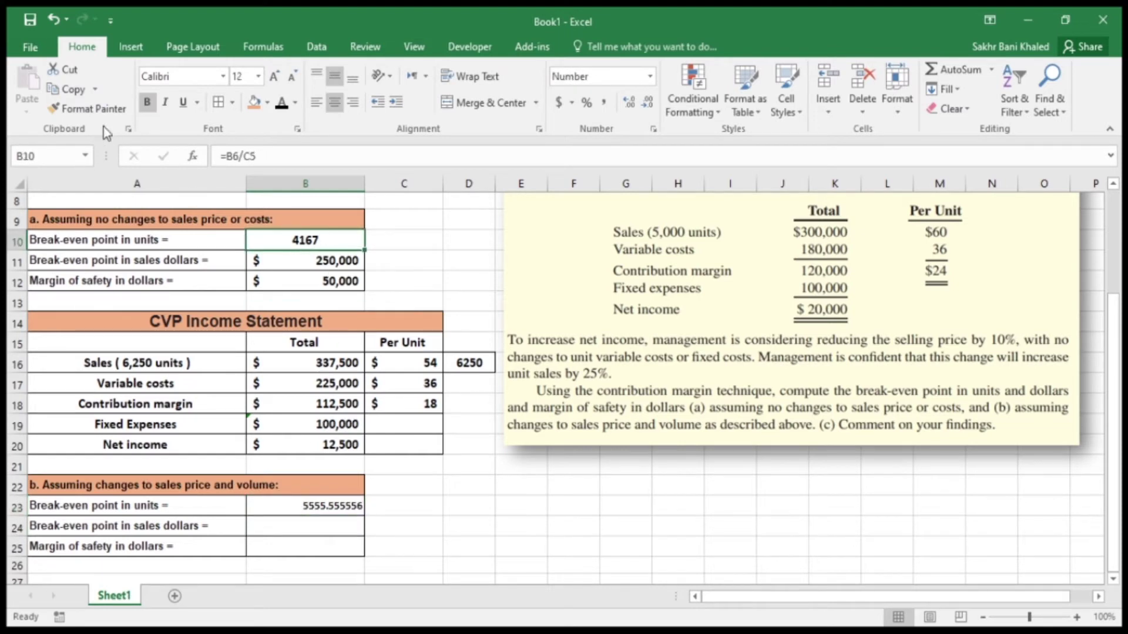
pyautogui.click(103, 108)
pyautogui.click(336, 509)
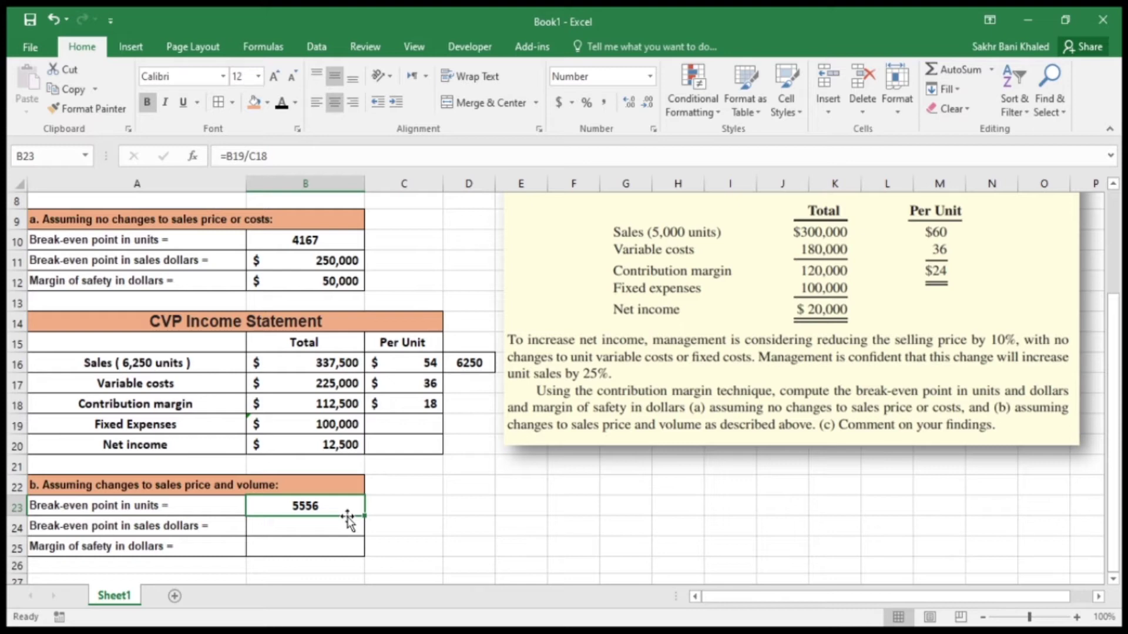
# Compute section b's break-even point in sales dollars in B24 with the formula =B19/(C18/C16)
pyautogui.scroll(2, 348, 520)
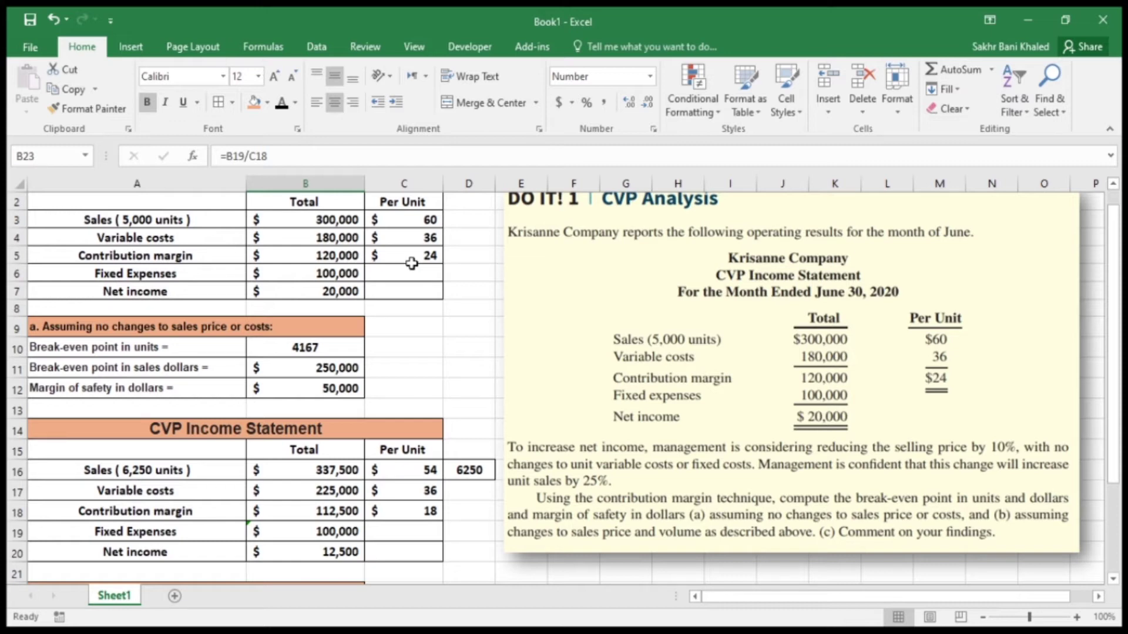
pyautogui.scroll(-1, 412, 264)
pyautogui.scroll(-2, 410, 388)
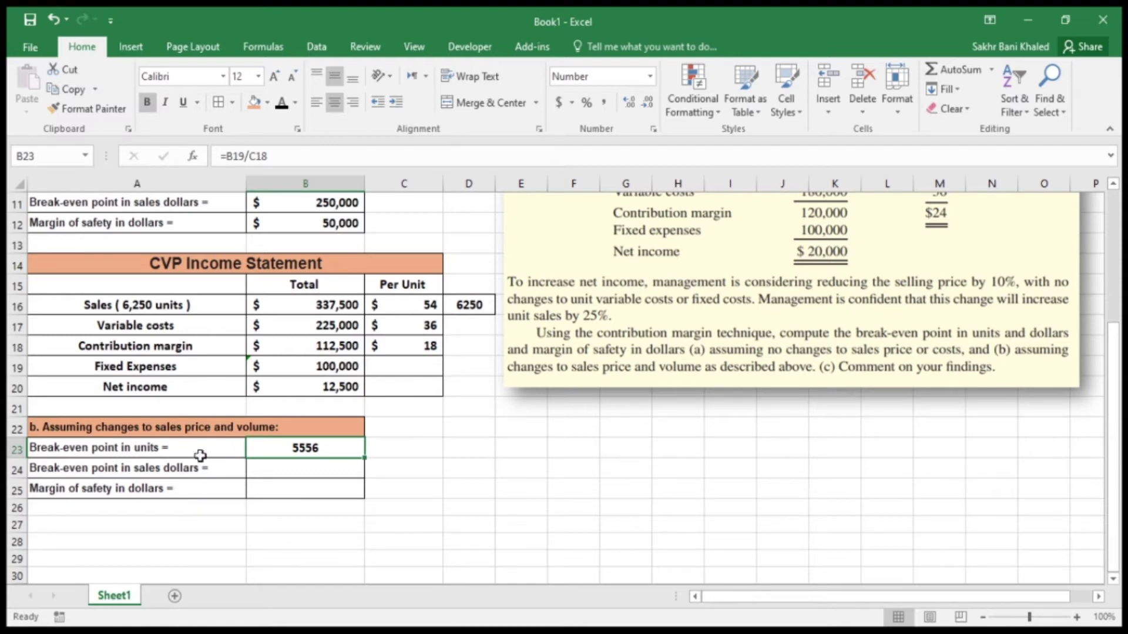
pyautogui.click(328, 465)
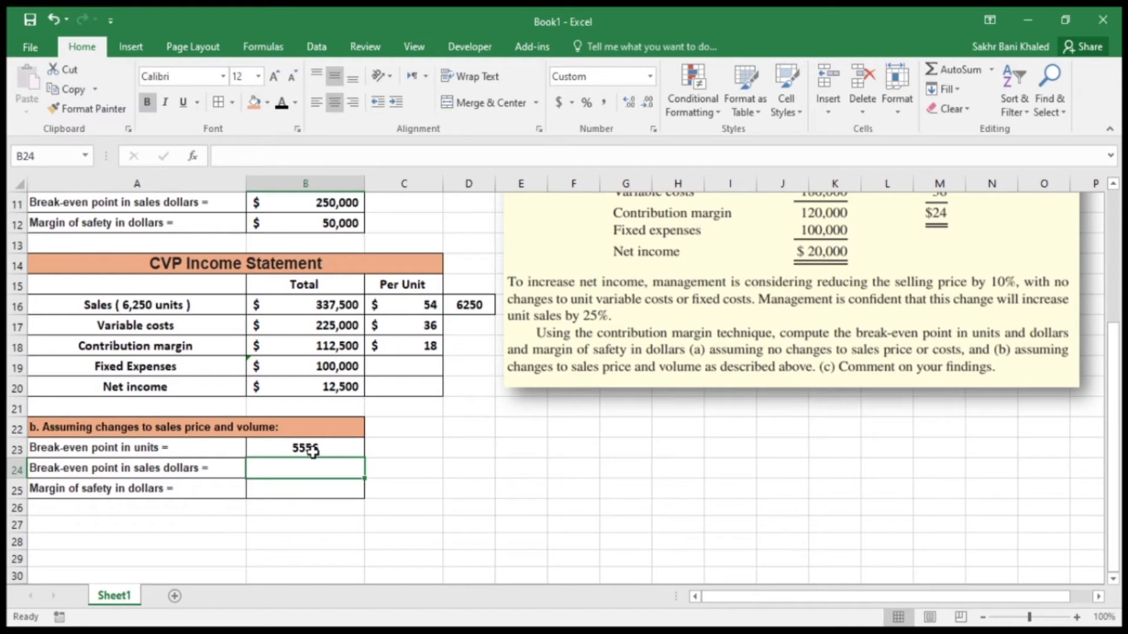
pyautogui.write('=')
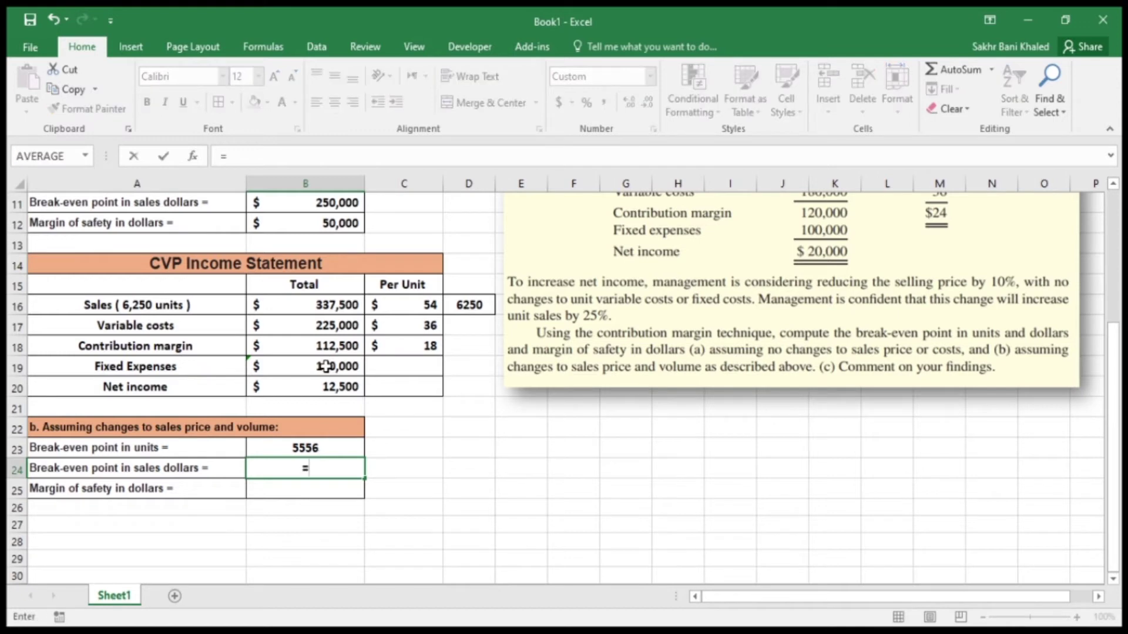
pyautogui.click(326, 366)
pyautogui.write('/')
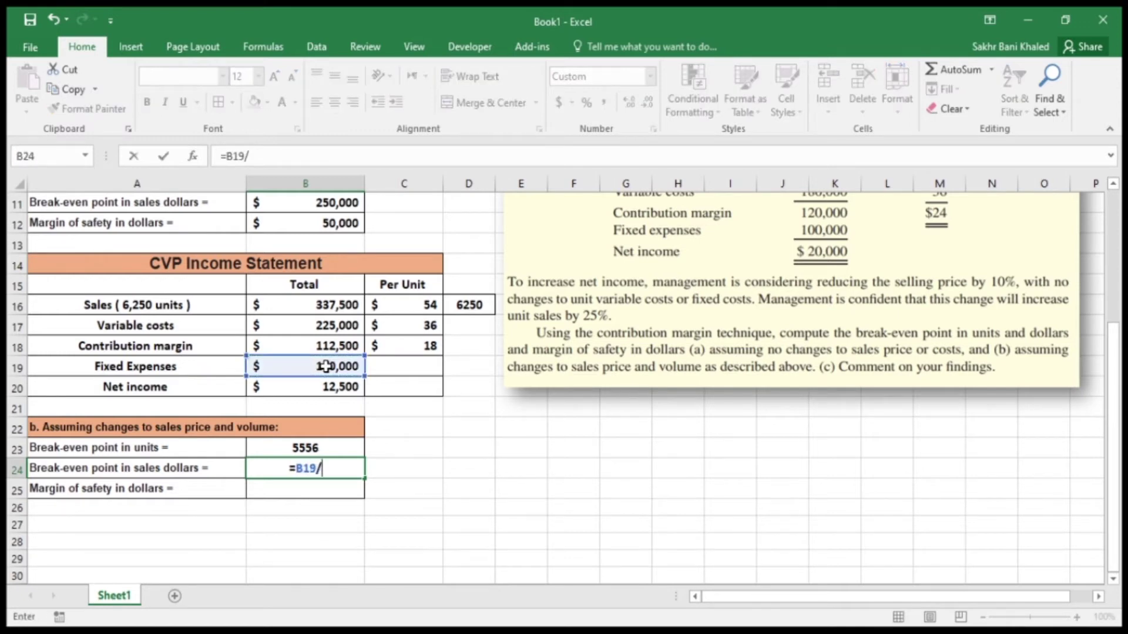
pyautogui.write('(')
pyautogui.click(391, 343)
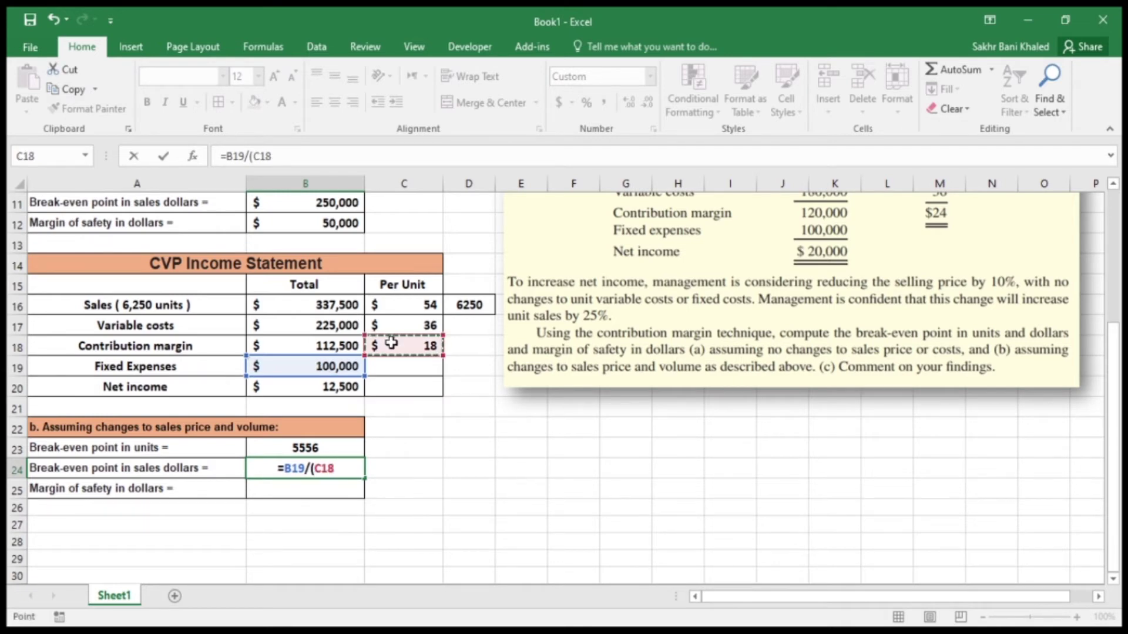
pyautogui.write('/')
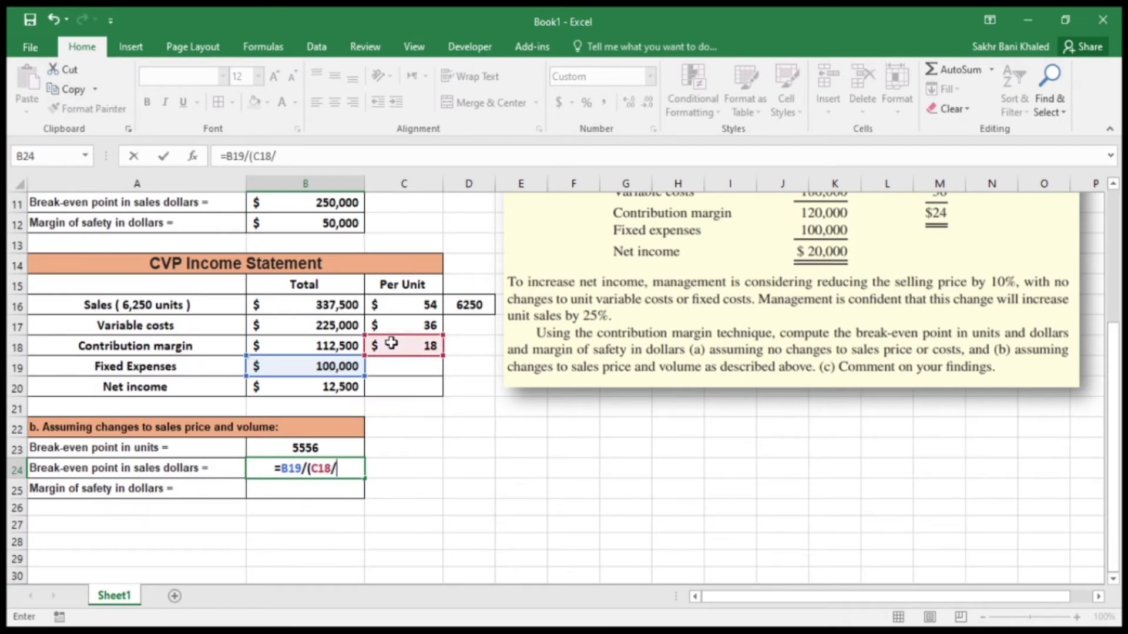
pyautogui.click(403, 309)
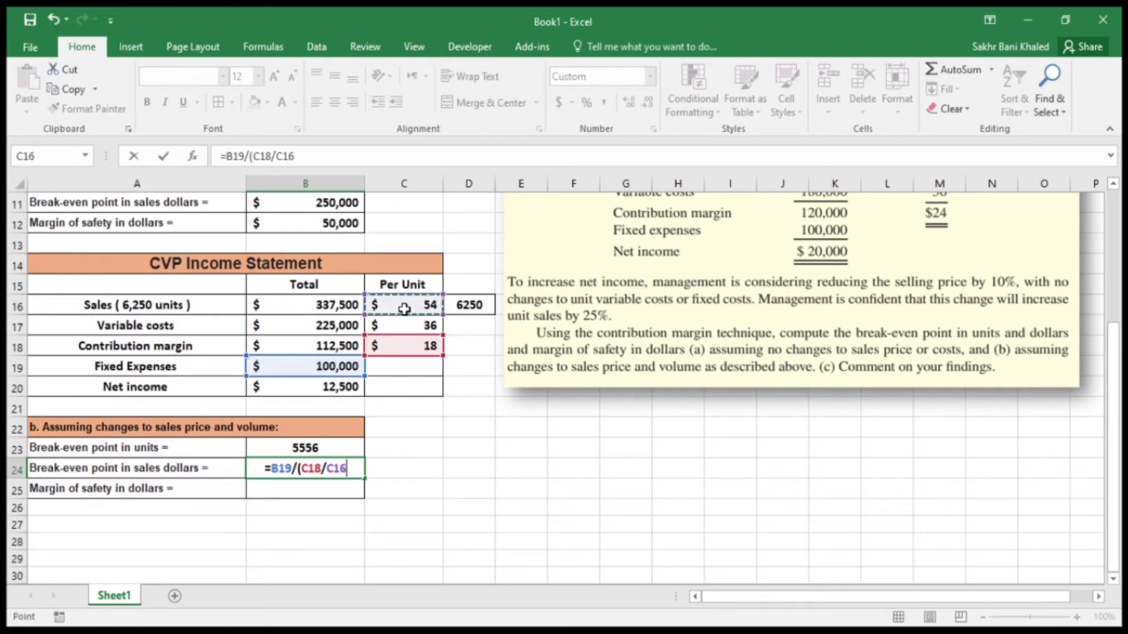
pyautogui.write(')')
pyautogui.press('Return')
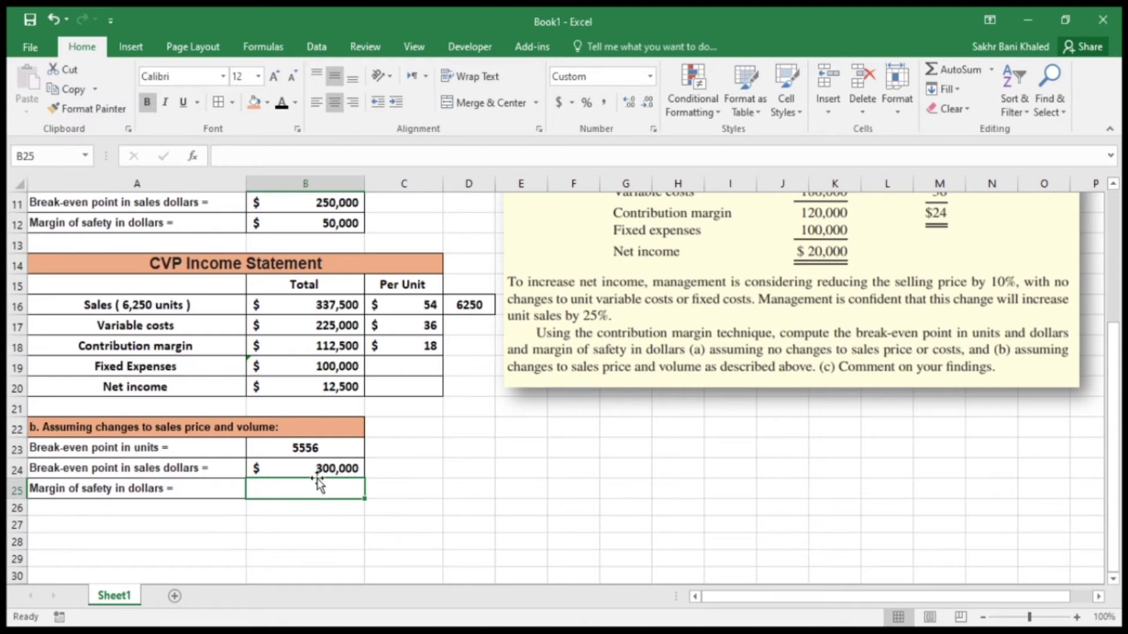
# Compute section b's margin of safety in dollars in B25 with the formula =B16-B24
pyautogui.write('=')
pyautogui.click(336, 305)
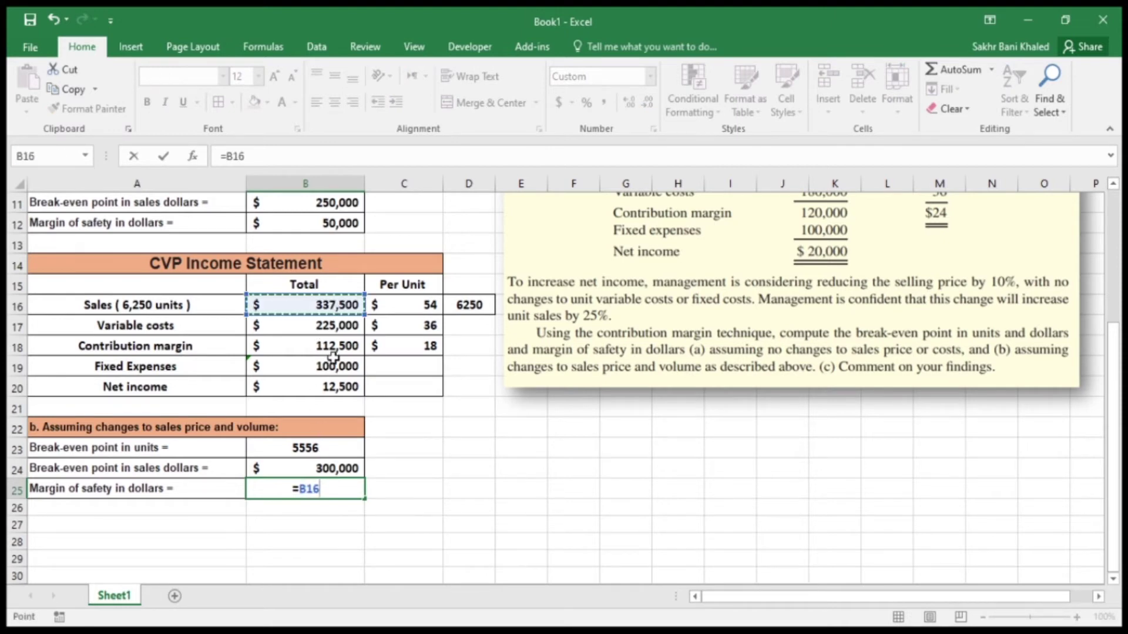
pyautogui.write('-')
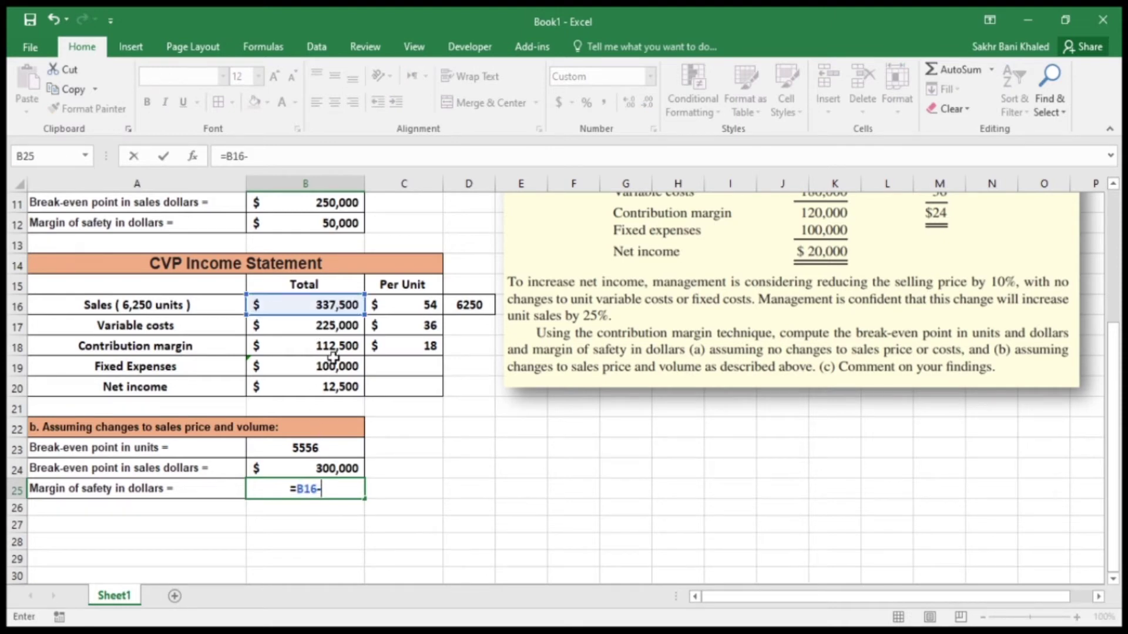
pyautogui.click(326, 470)
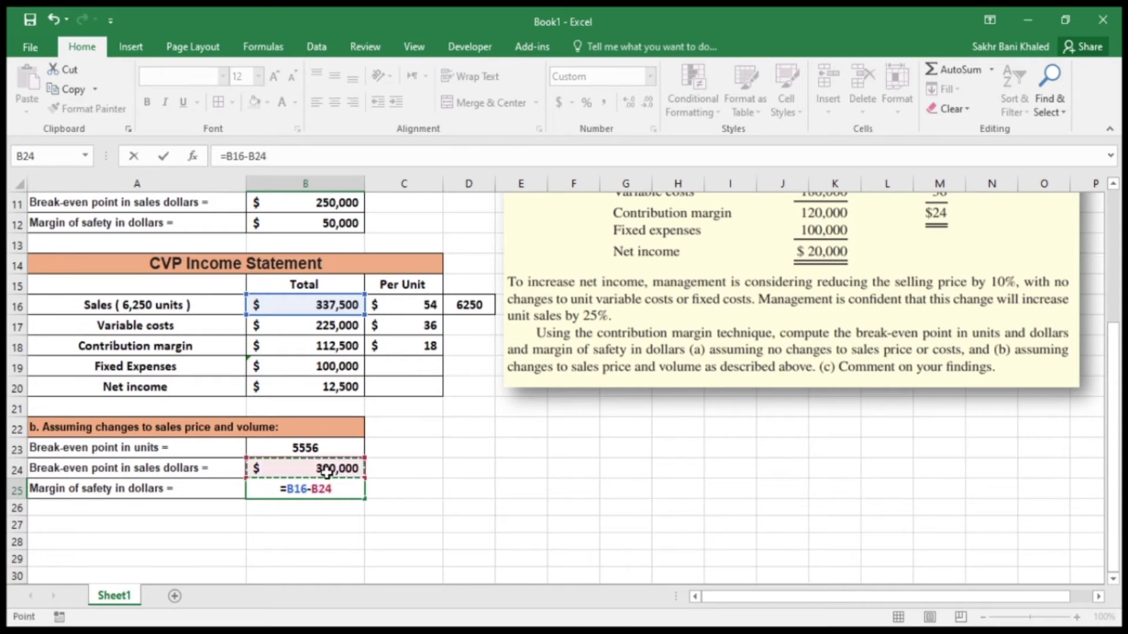
pyautogui.press('Return')
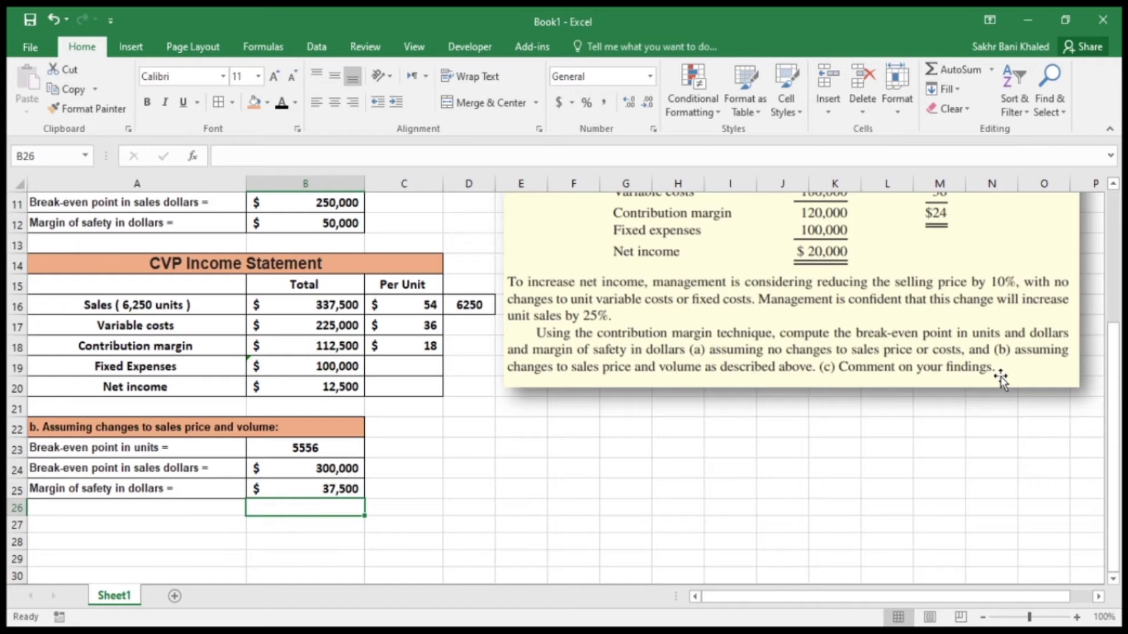
# Compare the margin of safety in B25 with the one in B12 and review both CVP income statements
pyautogui.click(267, 492)
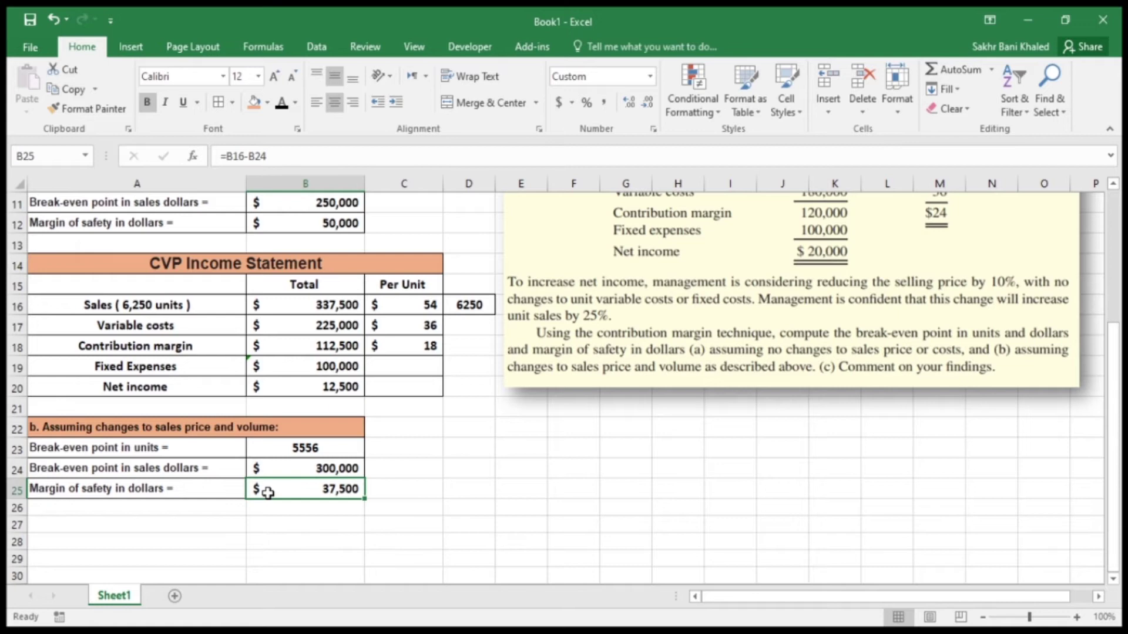
pyautogui.scroll(1, 268, 492)
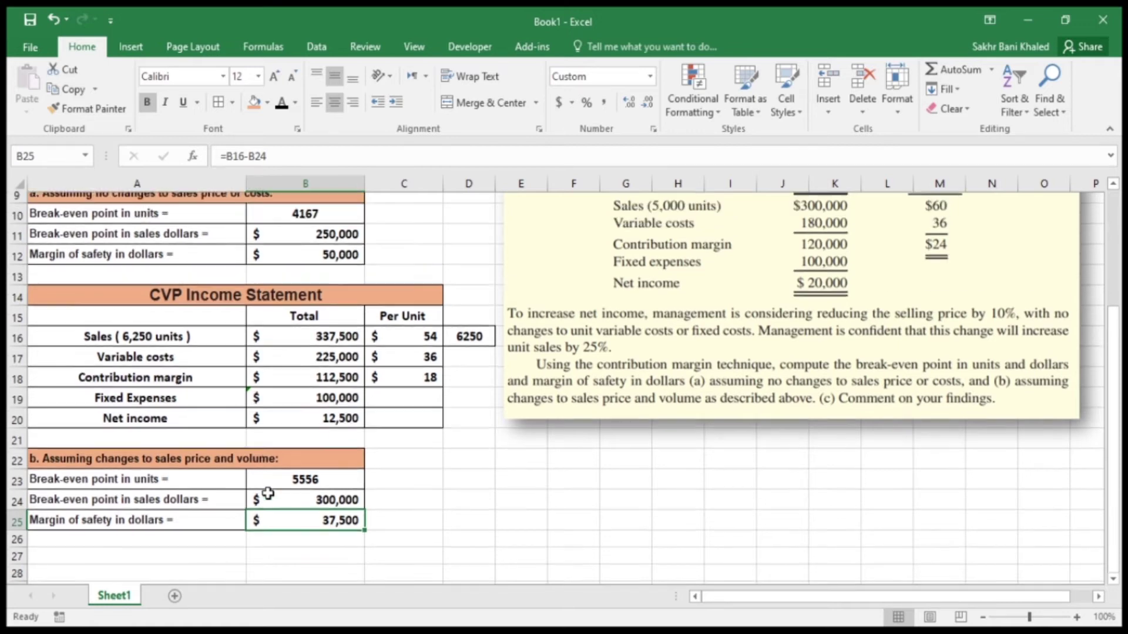
pyautogui.click(283, 286)
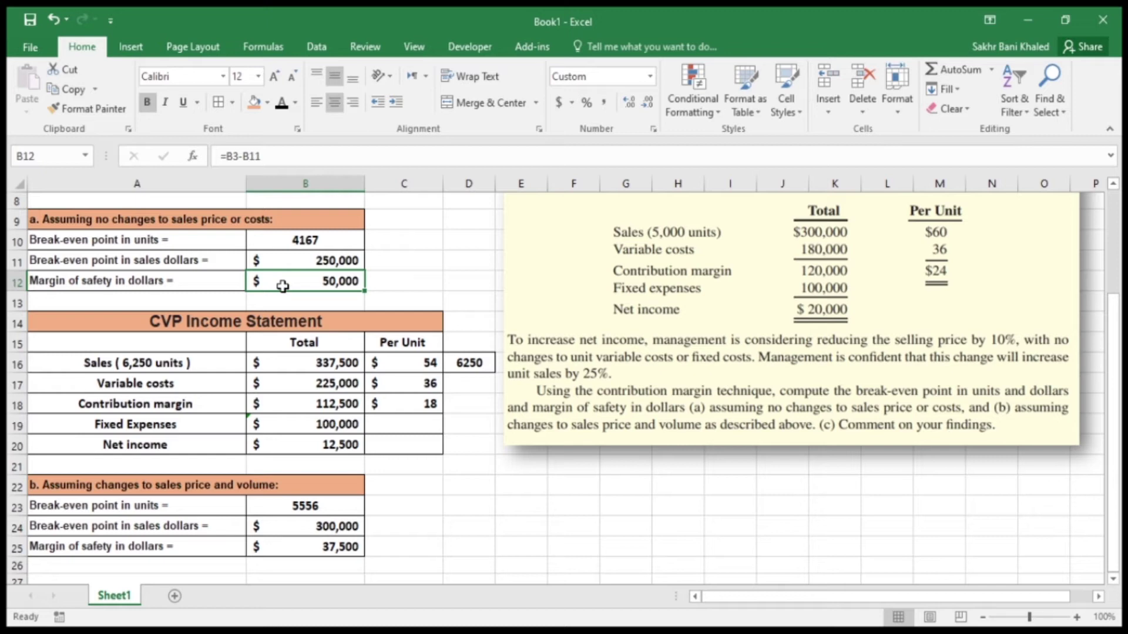
pyautogui.scroll(3, 282, 286)
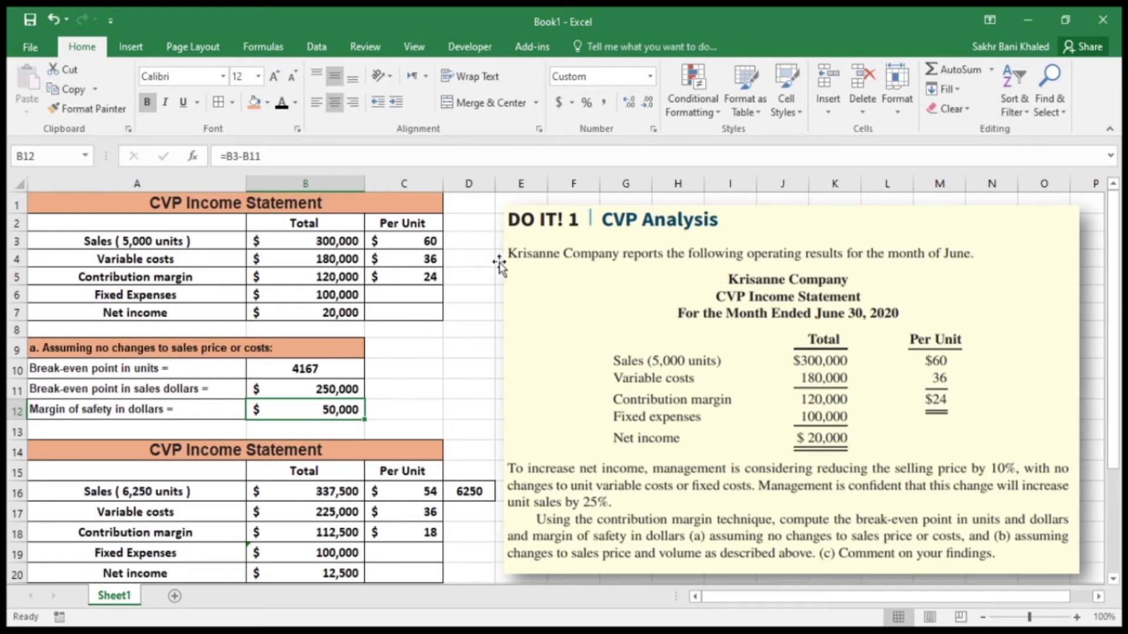
pyautogui.scroll(-2, 499, 265)
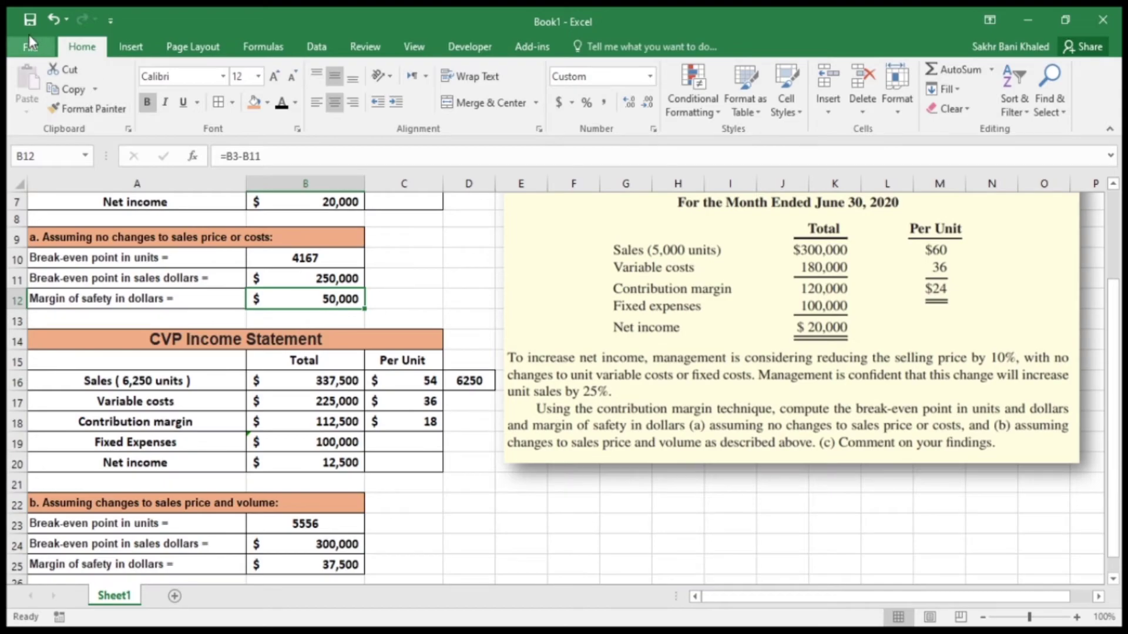